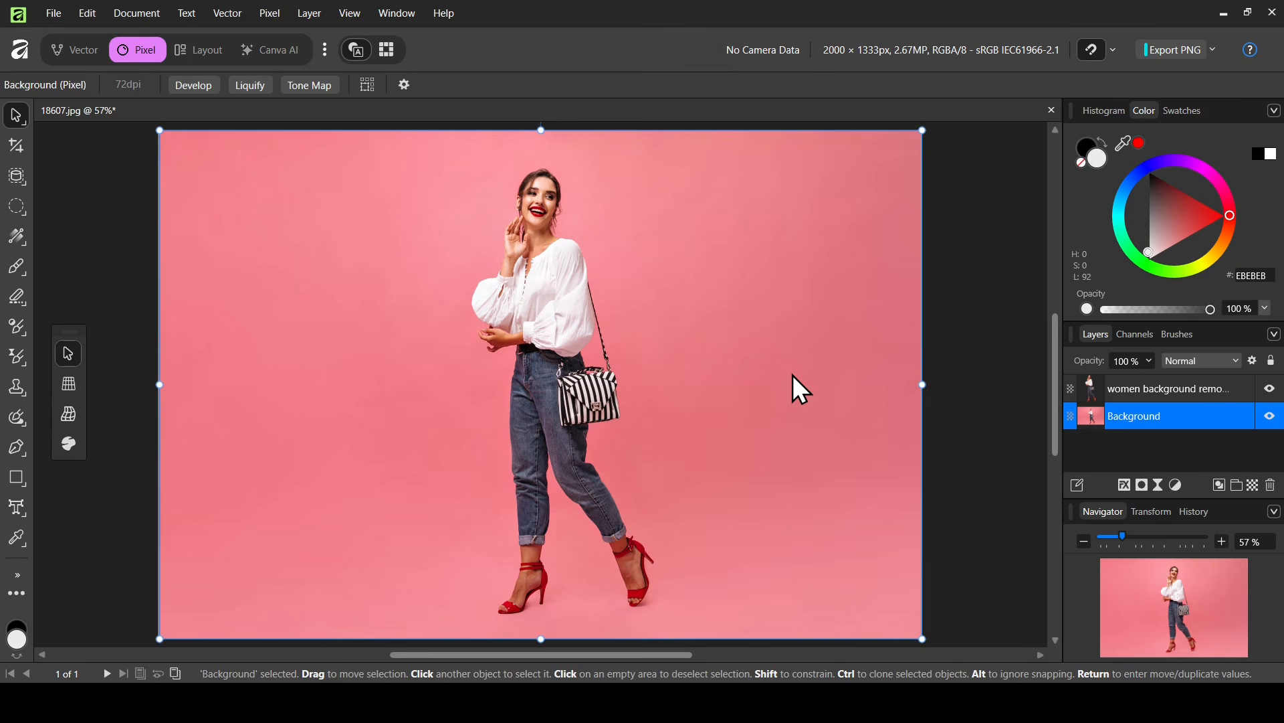
Check the woman cutout by hiding and showing the Background layer, and delete the pink Background layer
click(1271, 418)
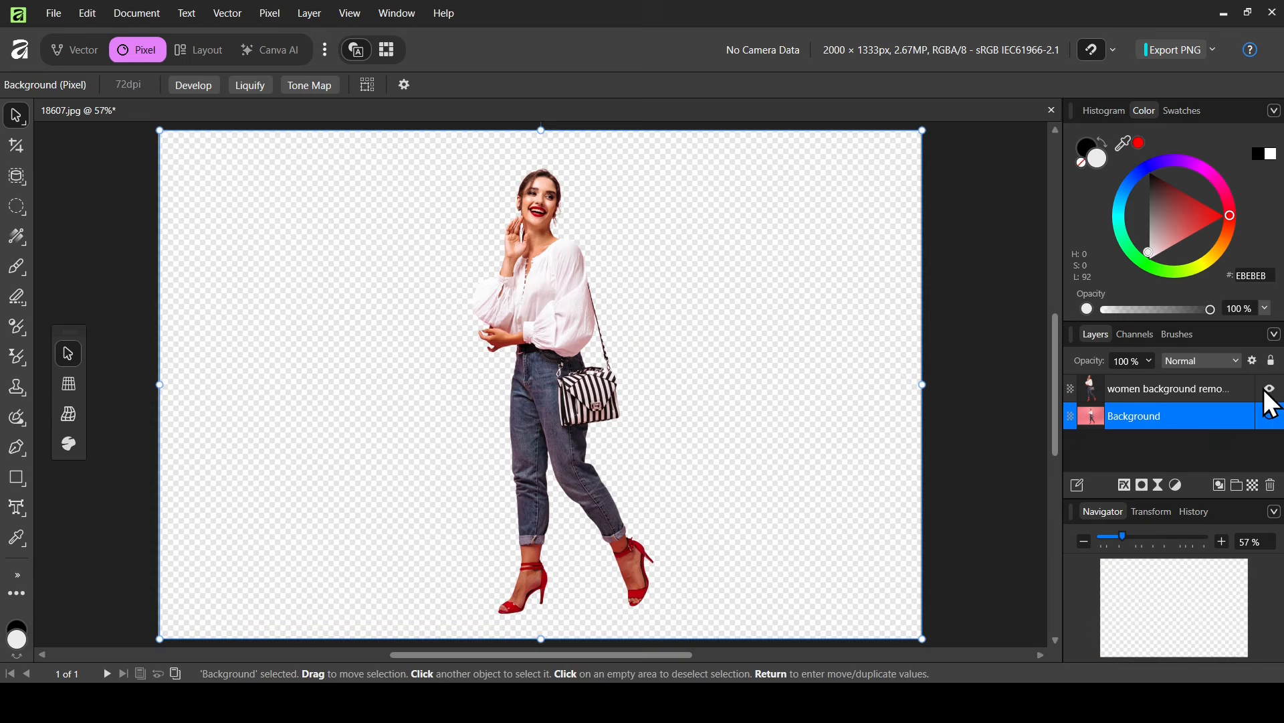
click(1199, 394)
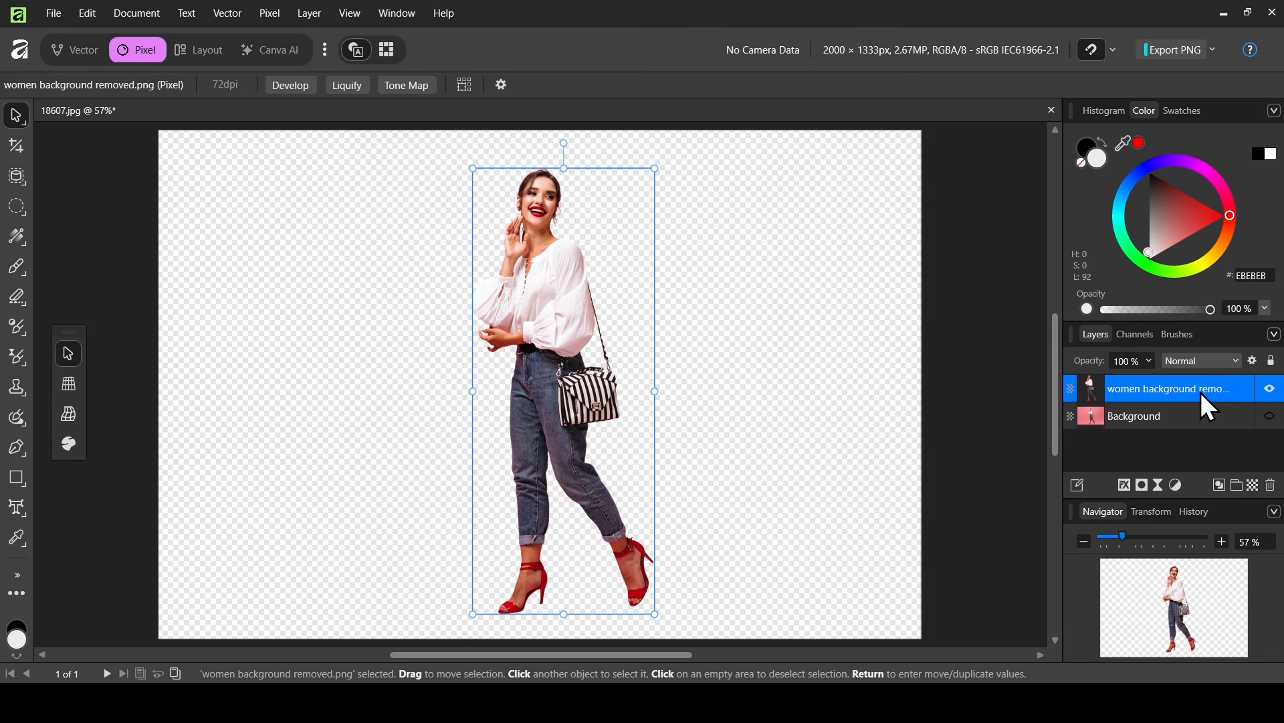
click(1270, 416)
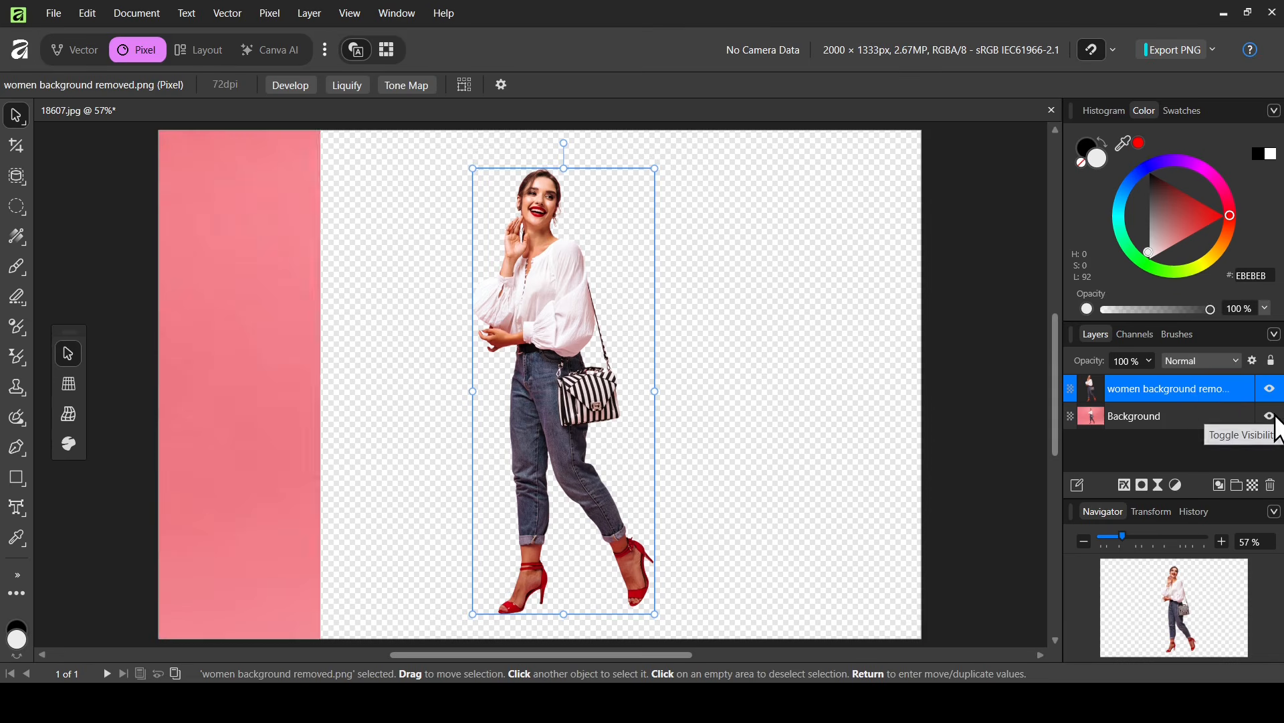
click(1180, 426)
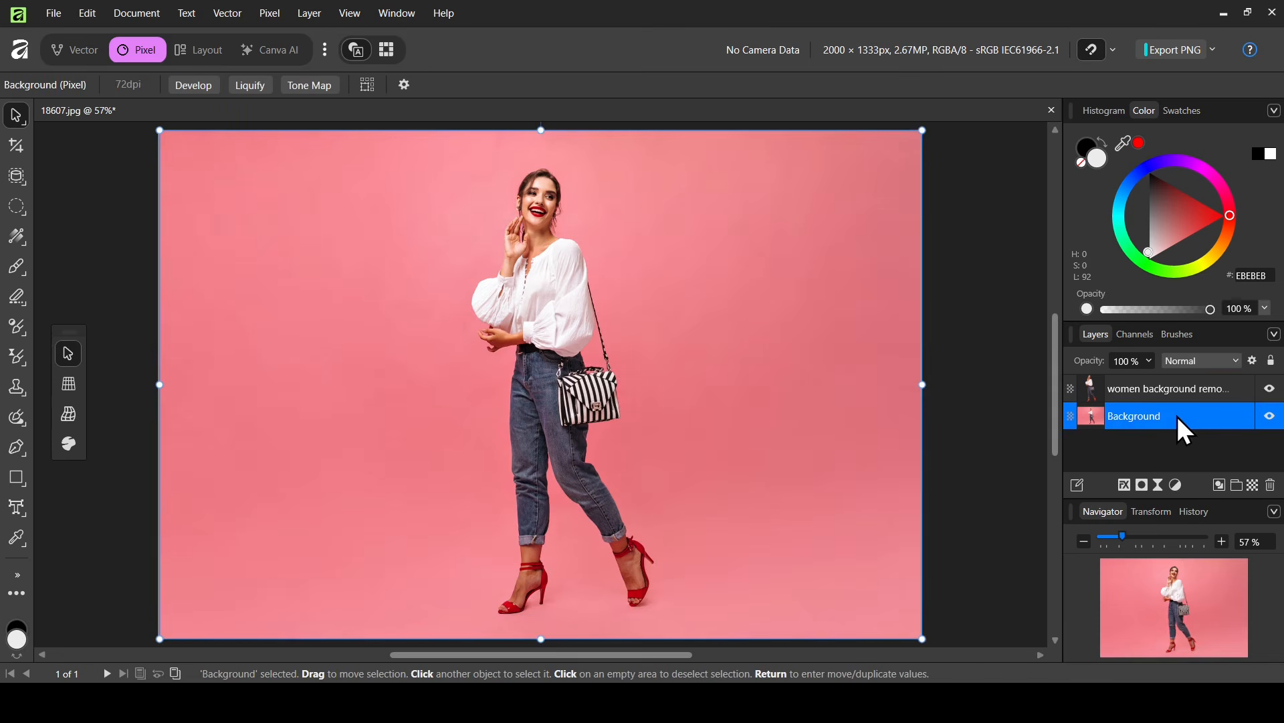
click(1271, 487)
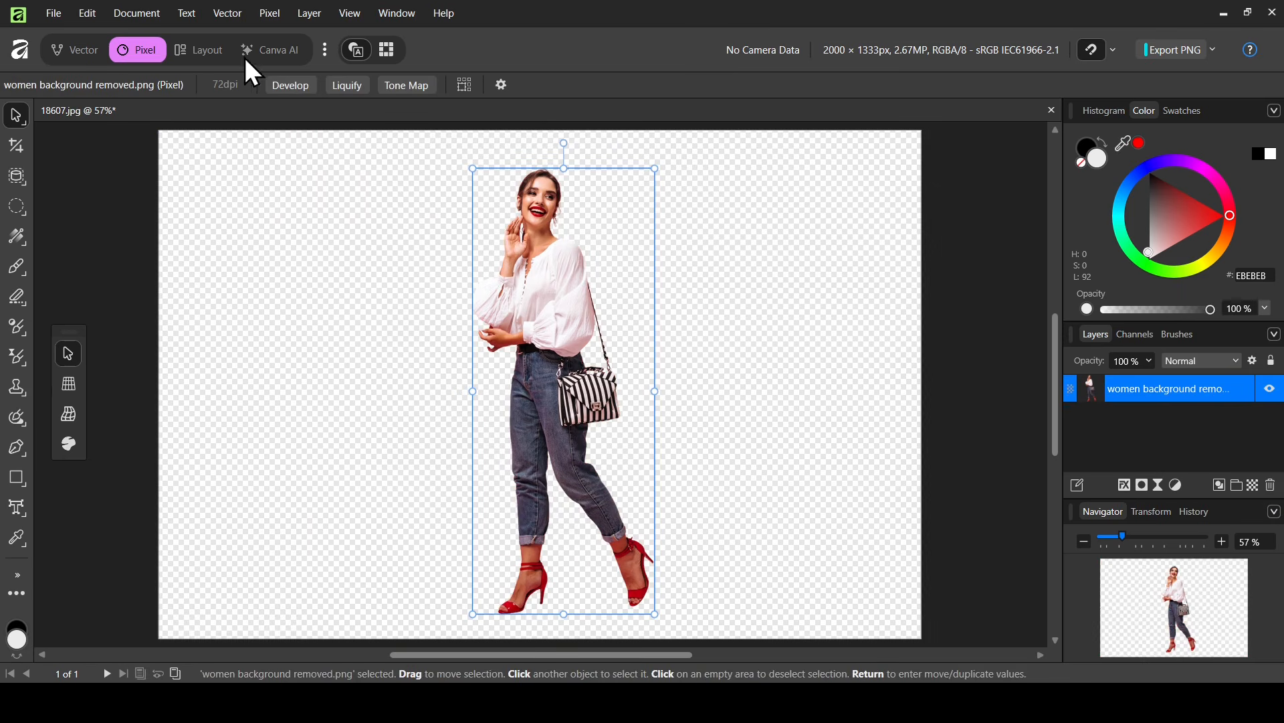
Add a new fill layer and set its fill type to Radial
click(271, 20)
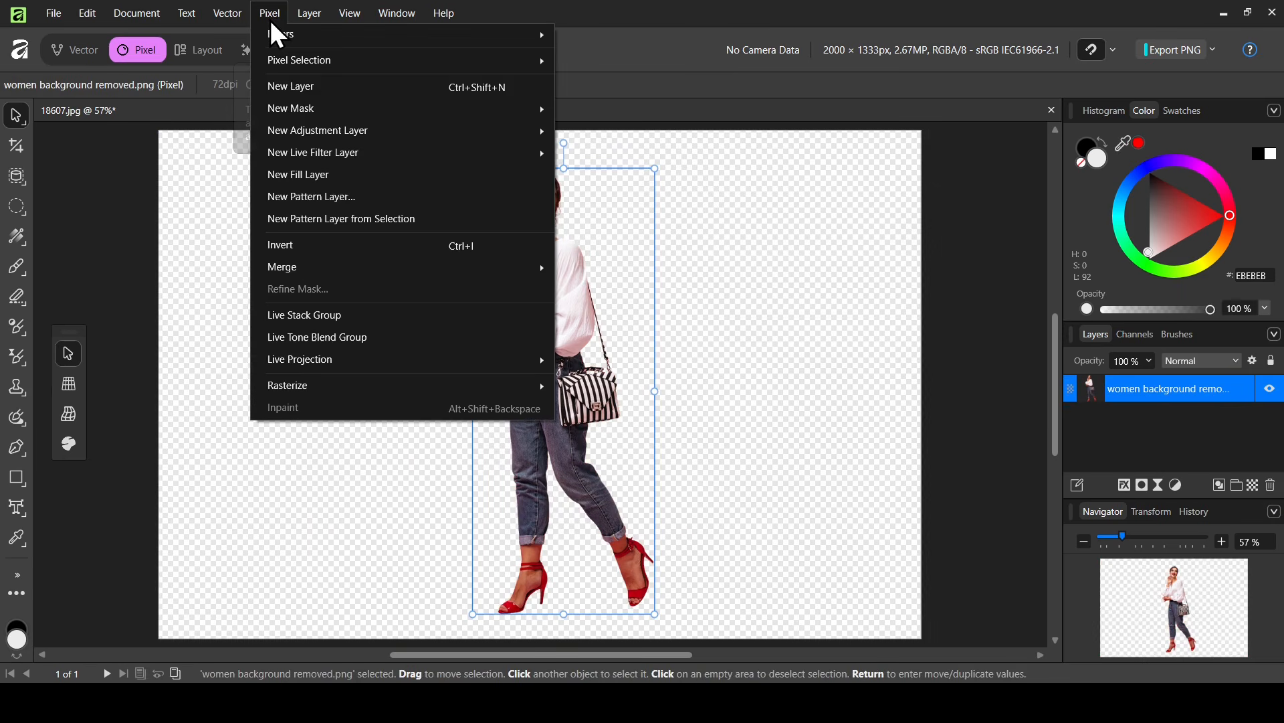
click(341, 173)
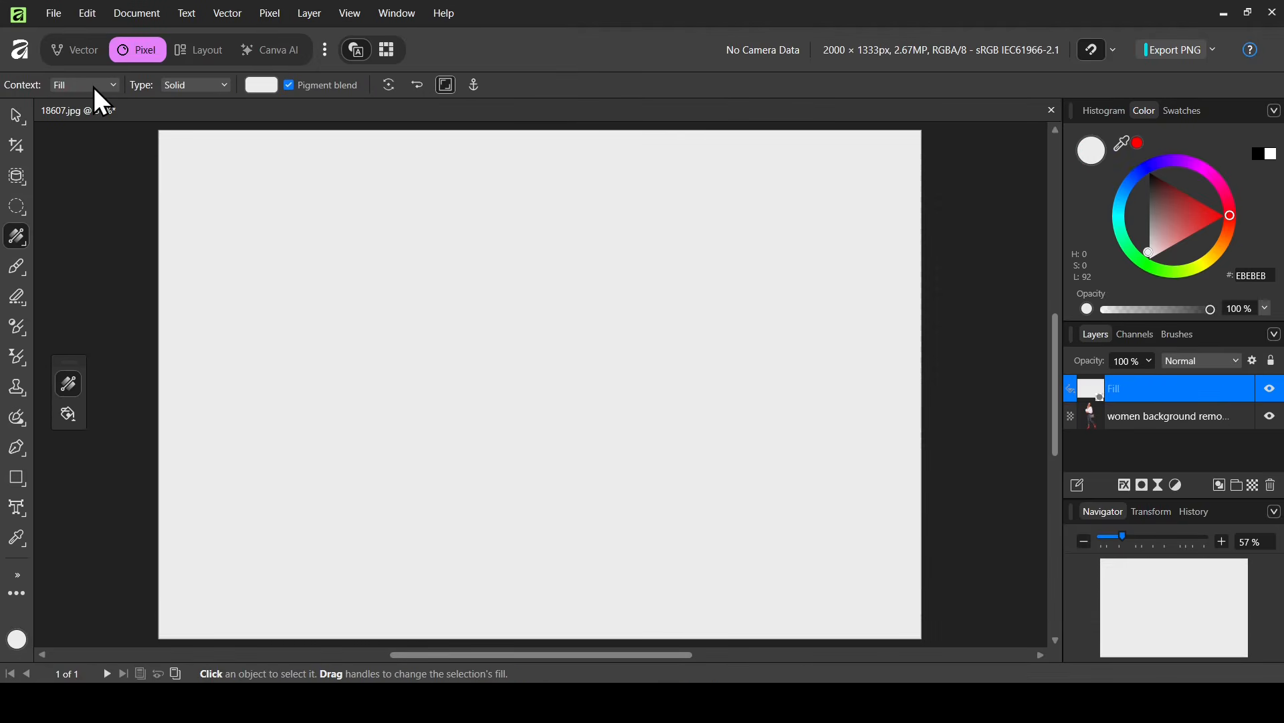
click(219, 86)
click(206, 179)
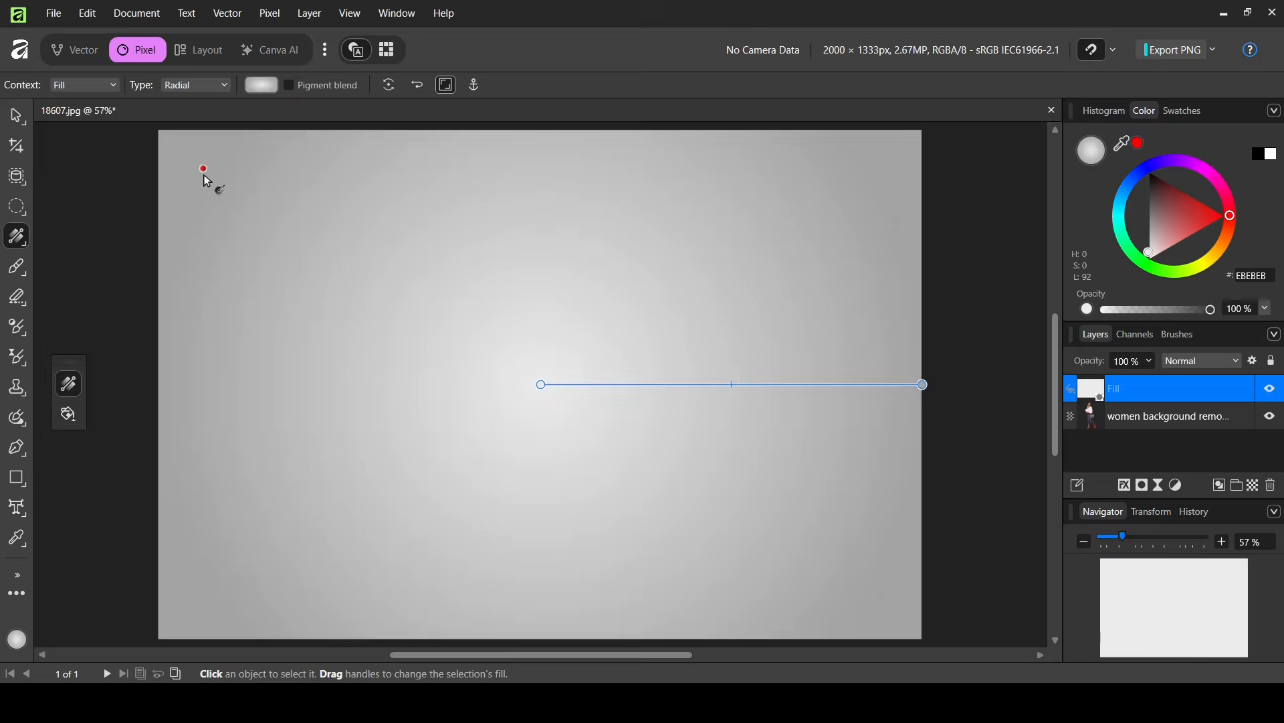
Set the radial gradient's centre stop to white FFFFFF and its outer stop to light grey C4C4C4
click(542, 385)
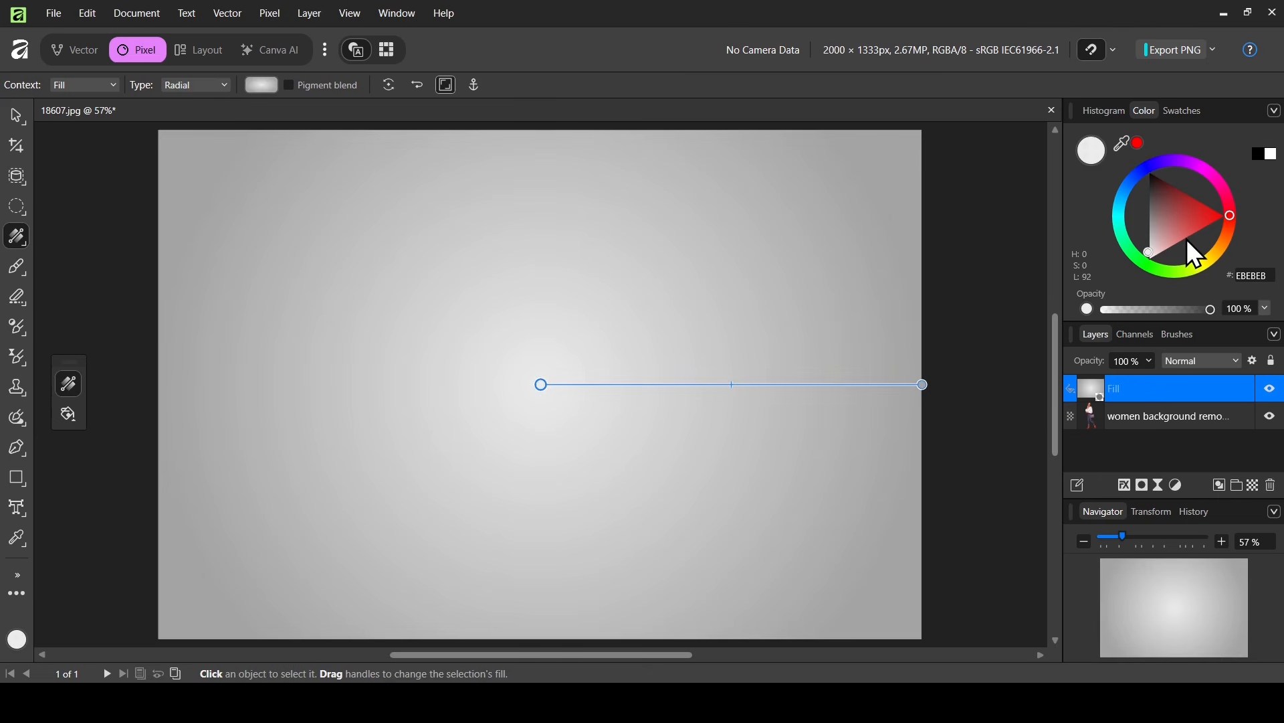
drag(1187, 240, 1119, 307)
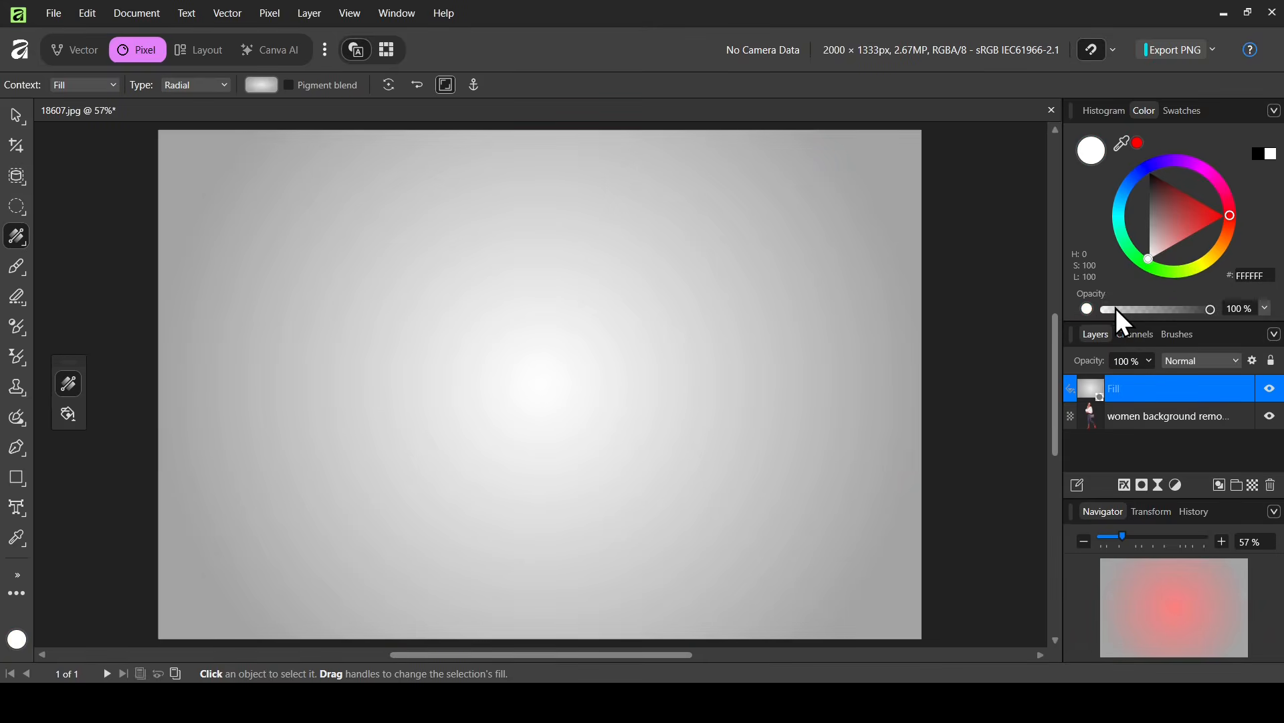
click(924, 386)
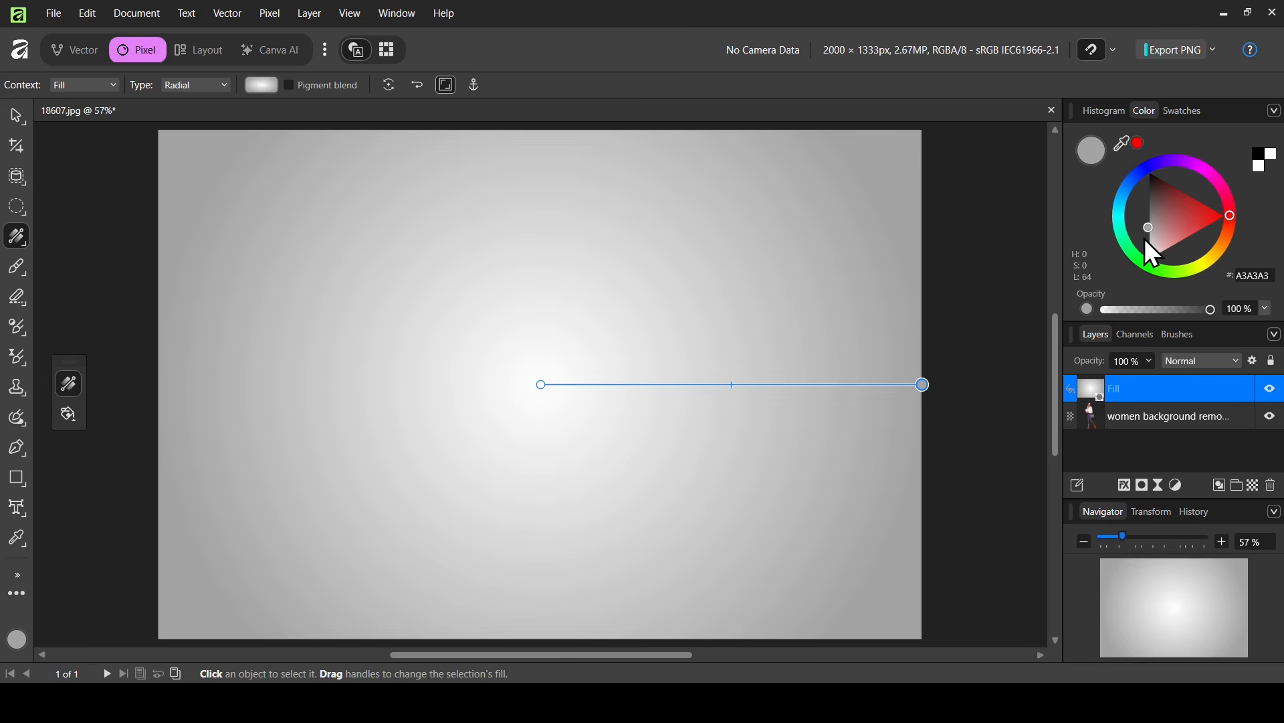
drag(1147, 237, 1141, 240)
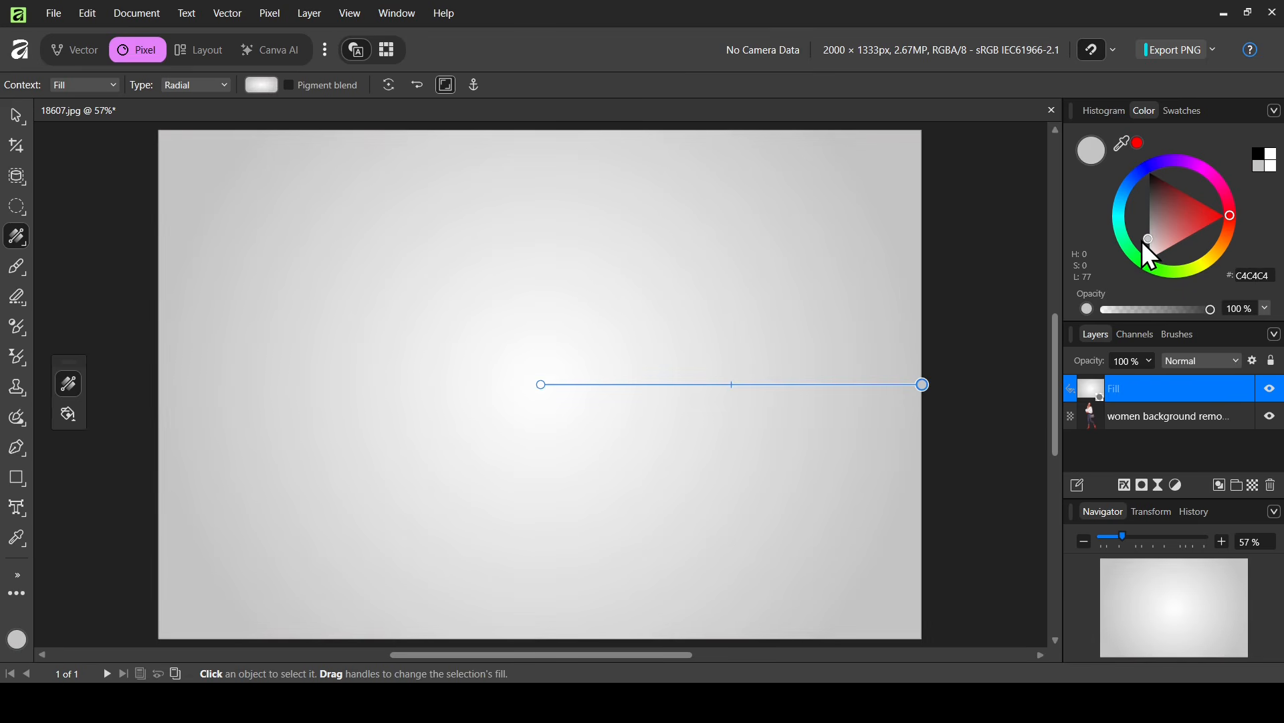
Switch to the Move Tool and place the Fill layer beneath the woman cutout layer
click(15, 121)
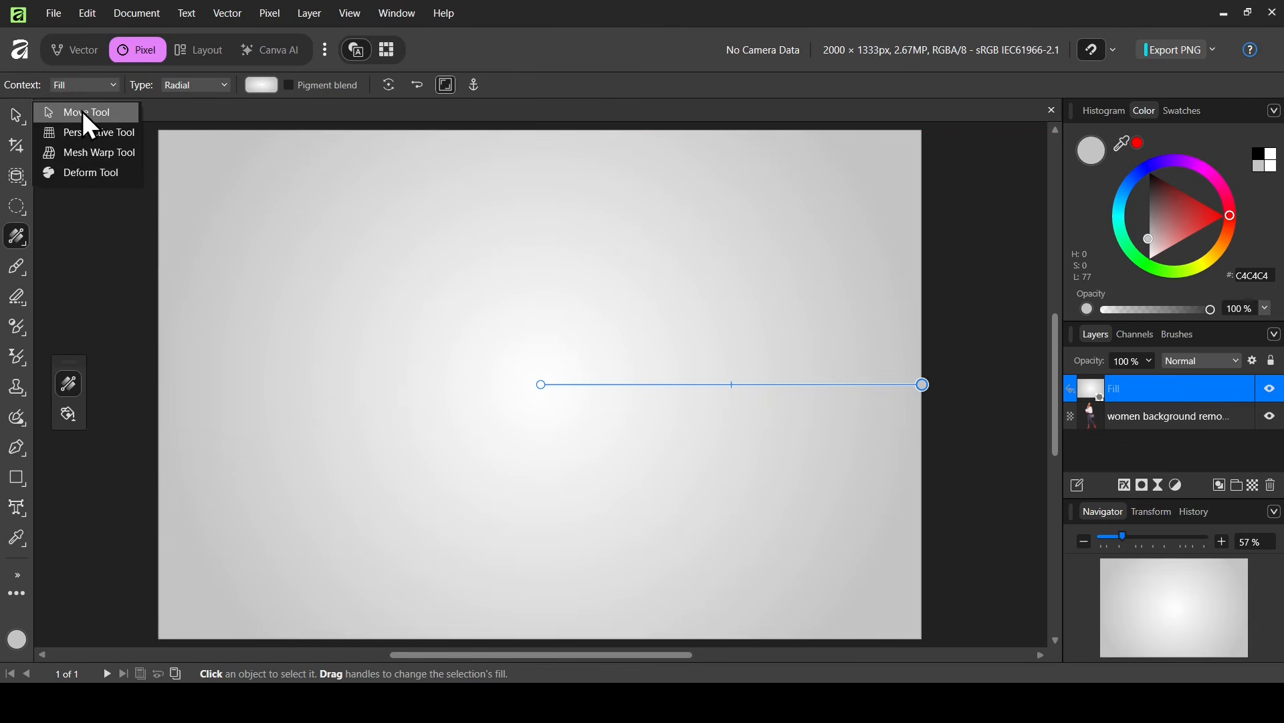
click(83, 114)
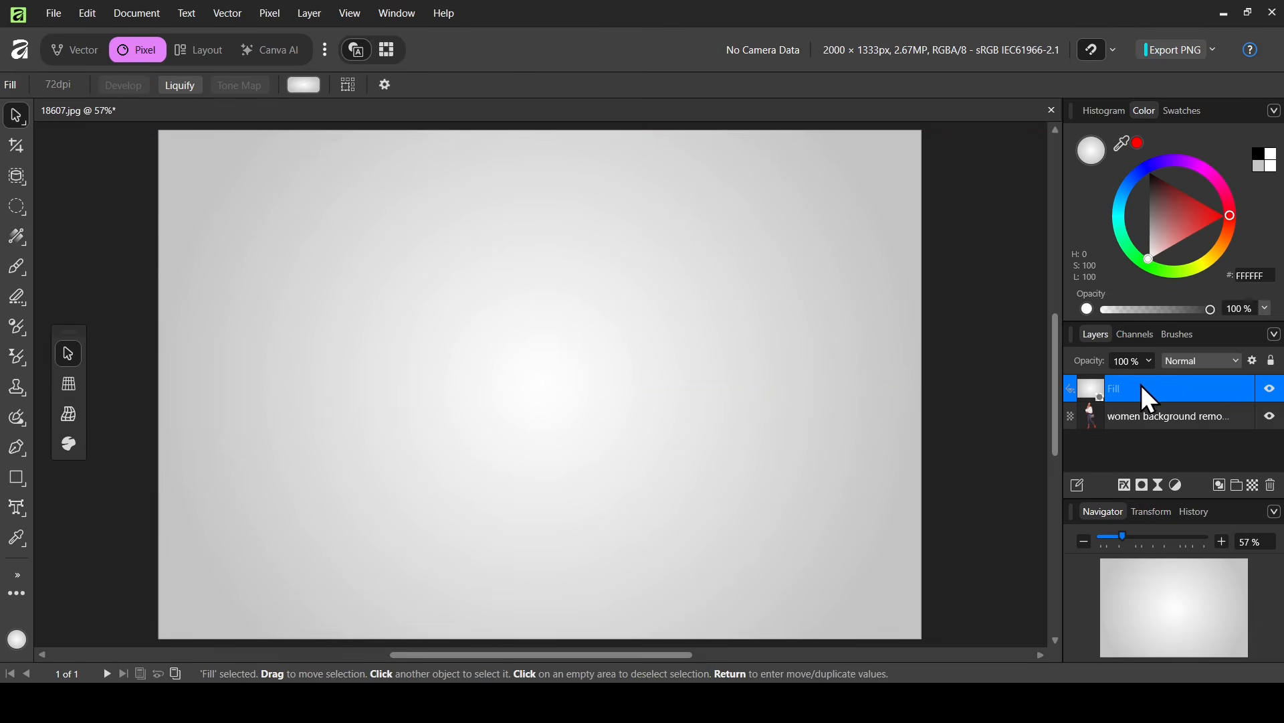
drag(1141, 385, 1143, 424)
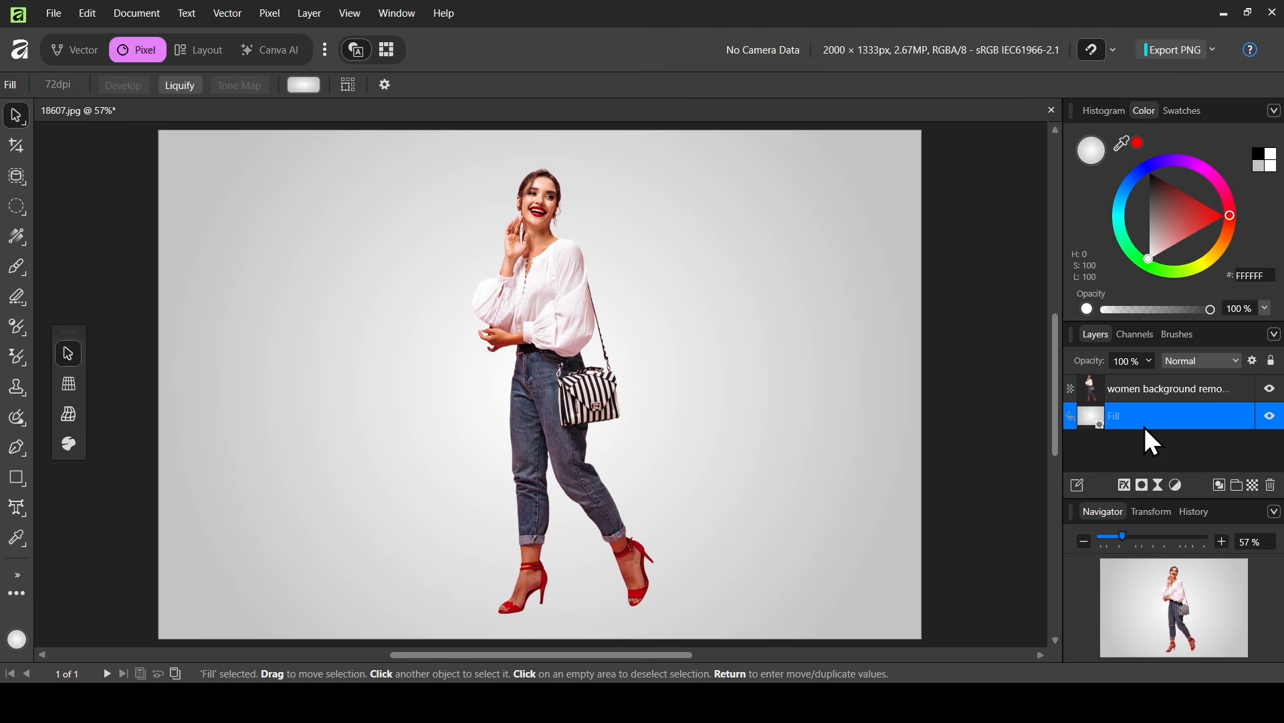
Make an elliptical marquee selection about 154 px across over the woman's sleeve and waist on the cutout layer
click(1159, 388)
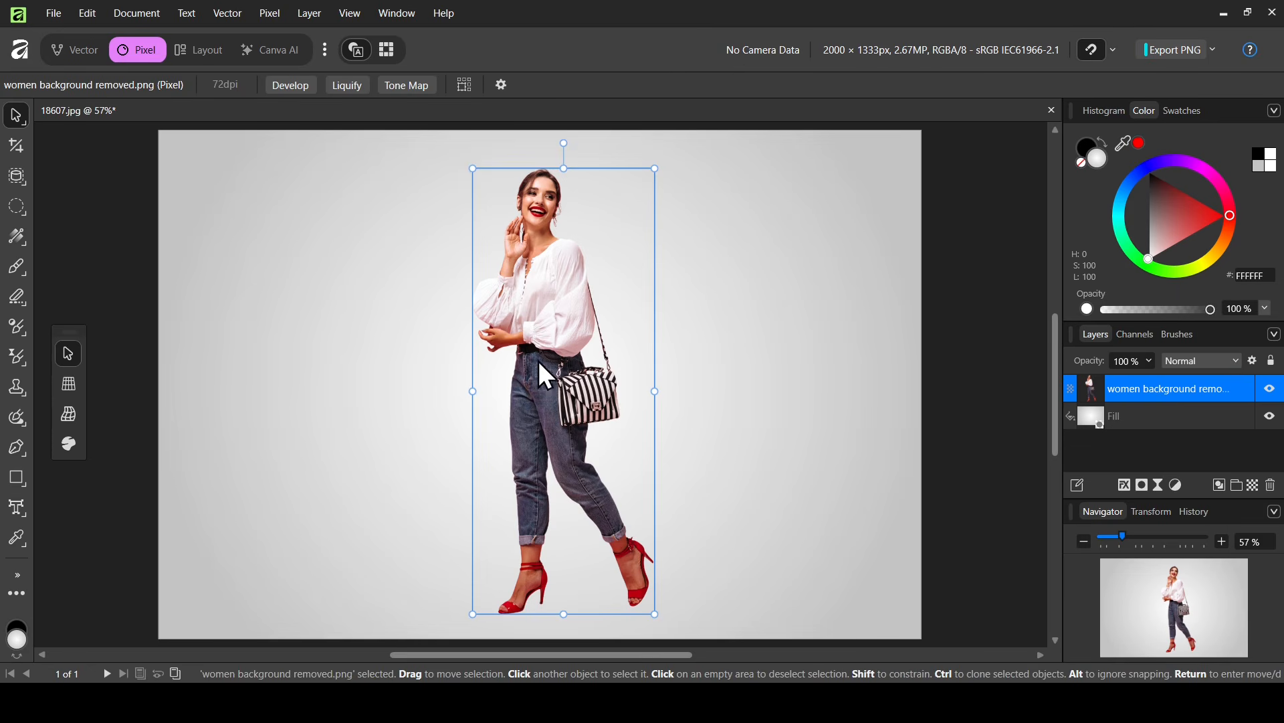
click(21, 206)
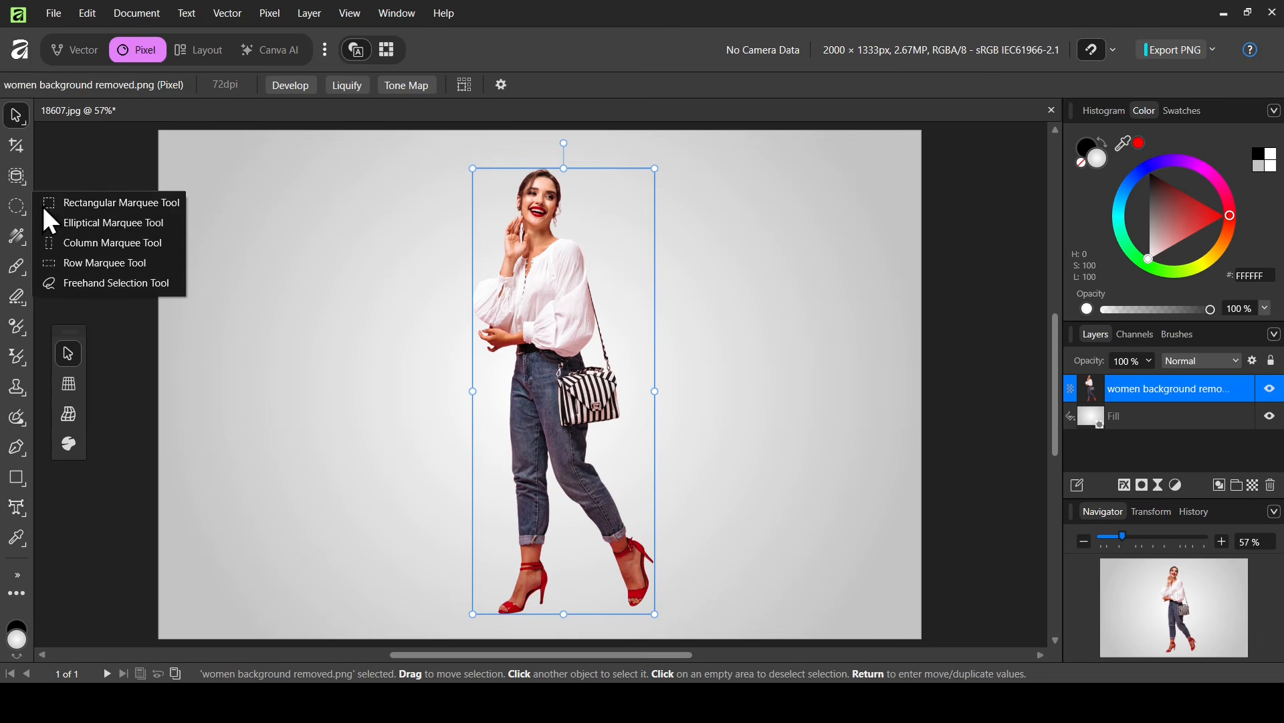
click(142, 226)
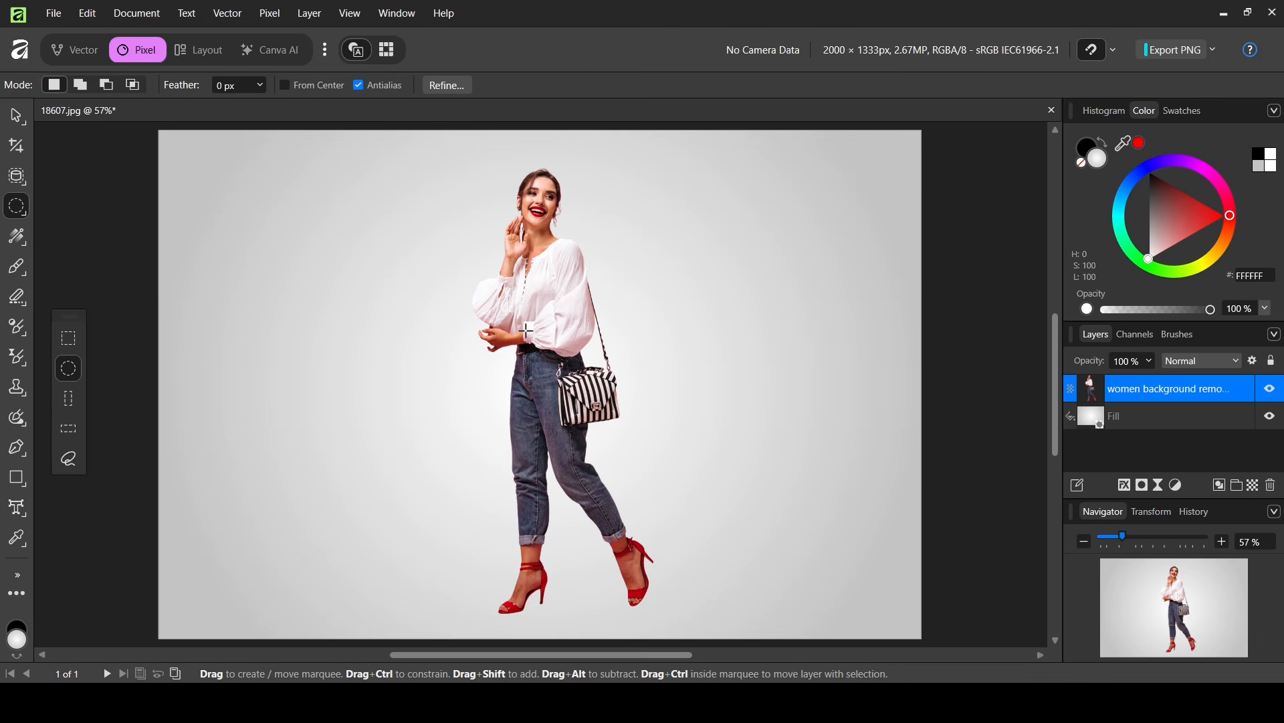
drag(526, 334, 553, 349)
Create a new brush from the selection in the Acrylics category and choose that image brush
click(1179, 333)
click(1160, 380)
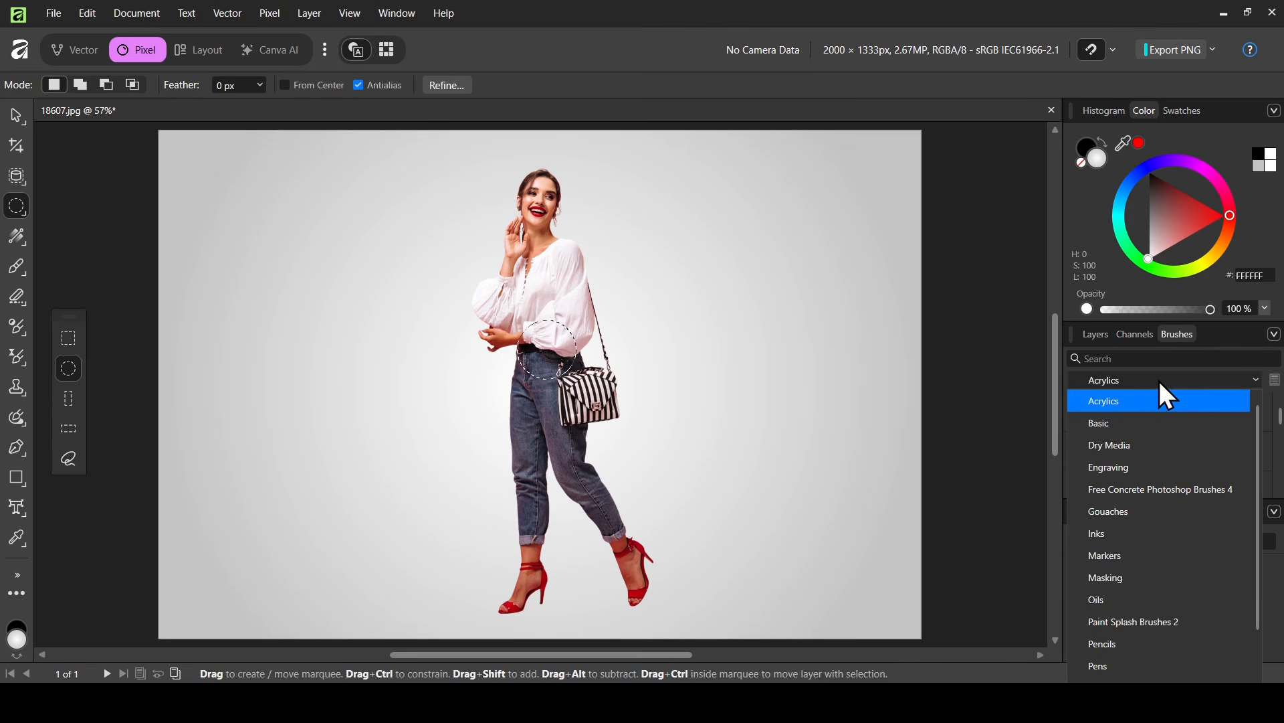
click(1162, 416)
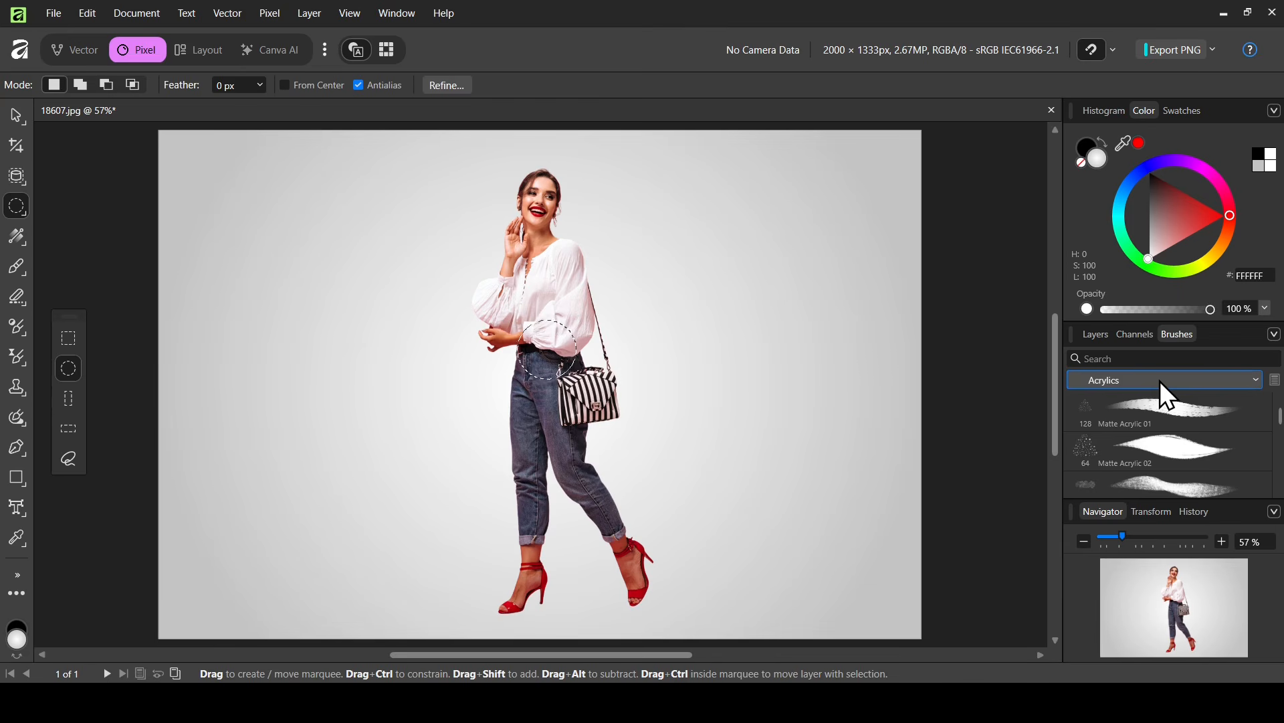
click(1274, 334)
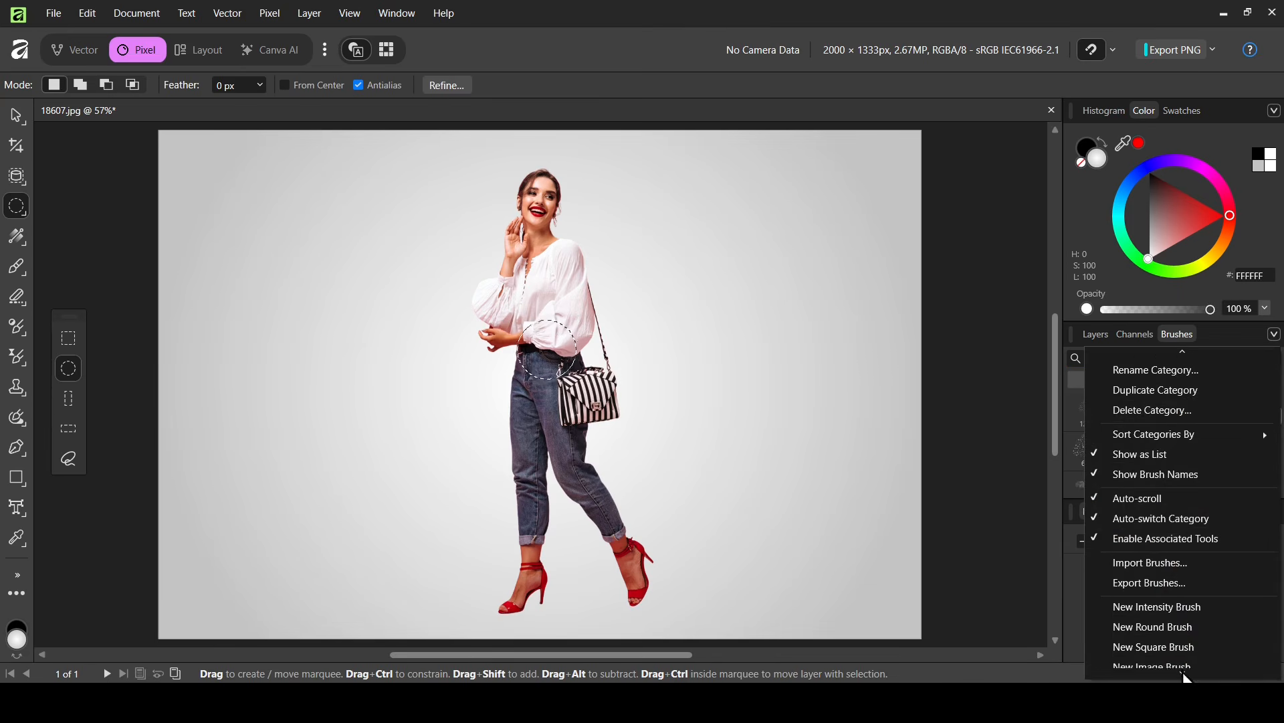
scroll(1191, 646, down, 2)
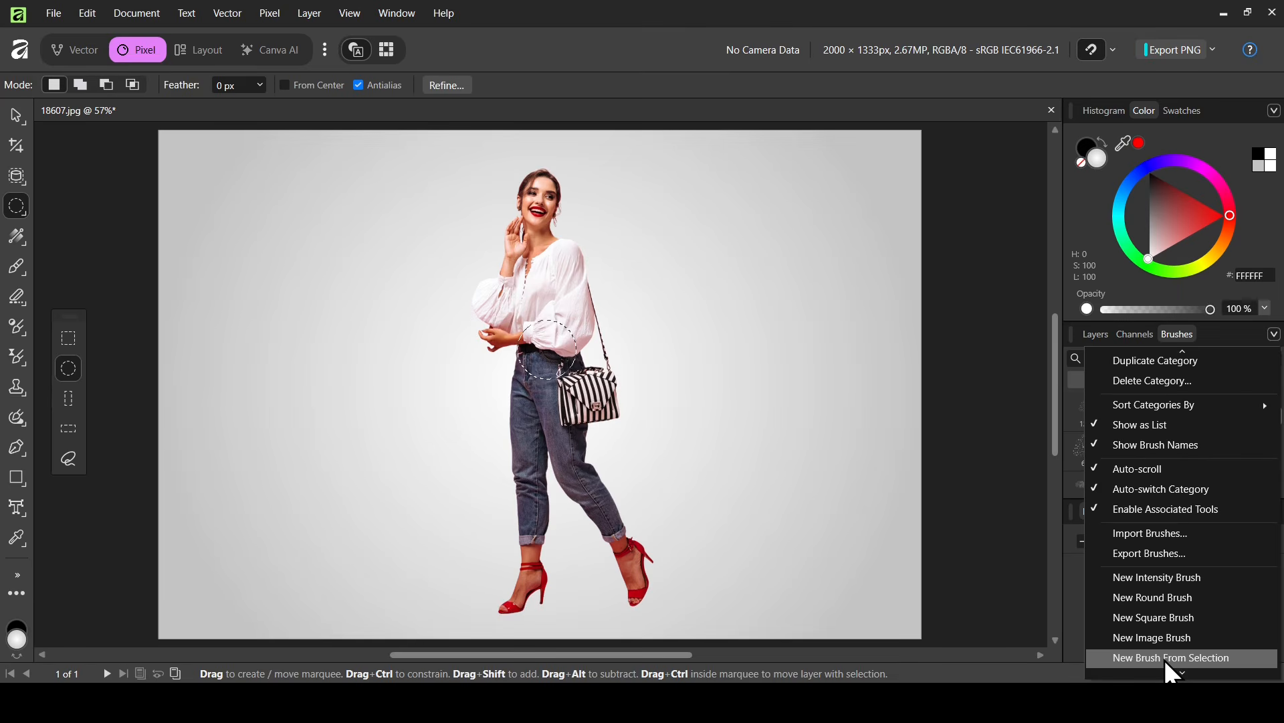
click(1165, 659)
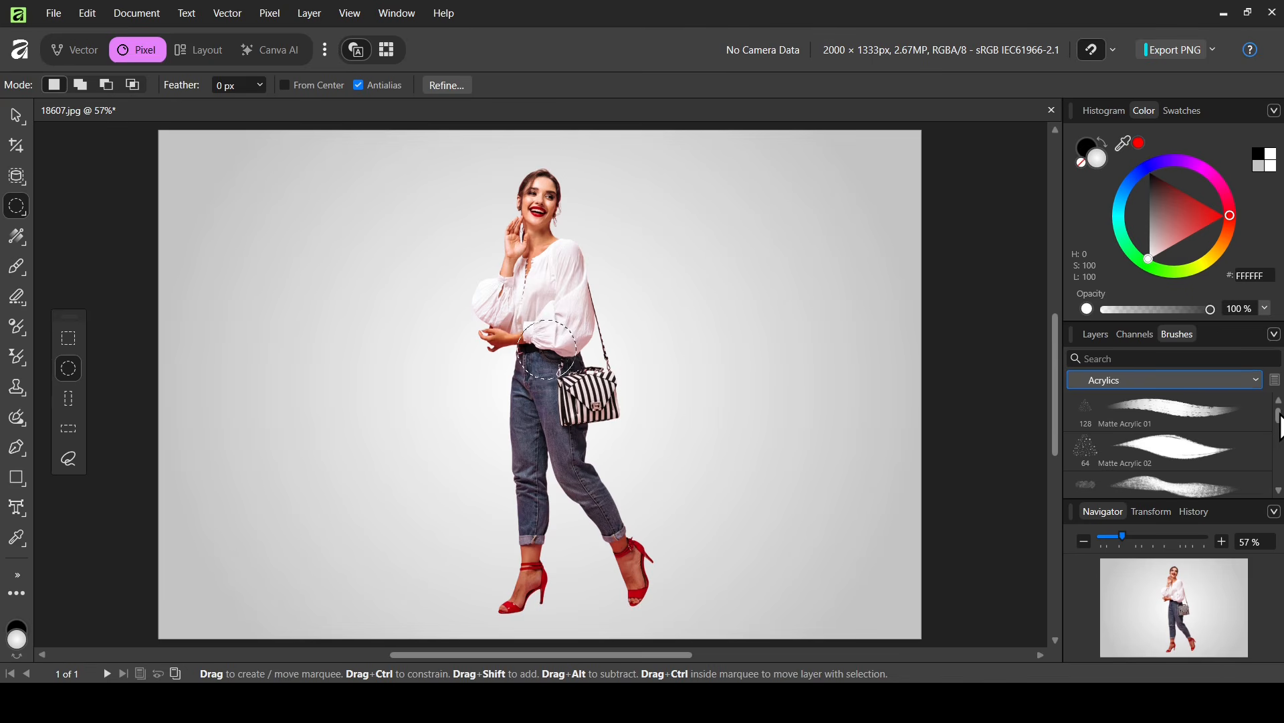
drag(1280, 427, 1278, 493)
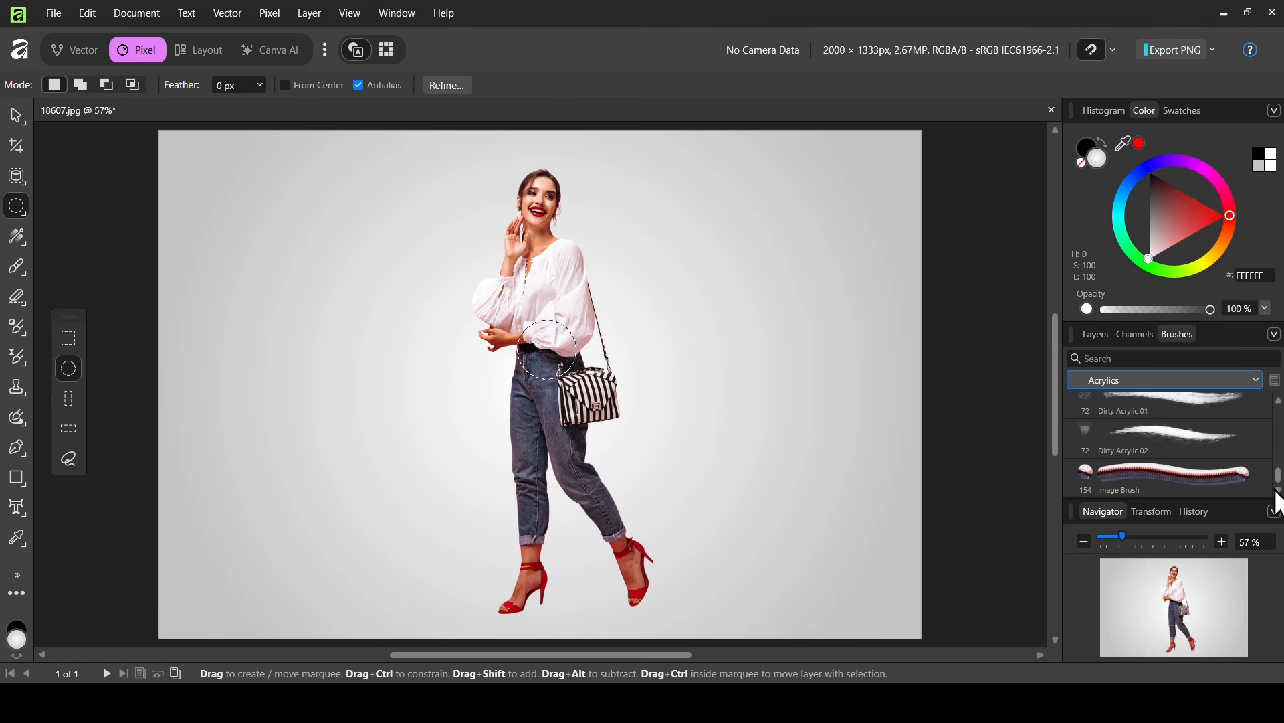
click(1190, 481)
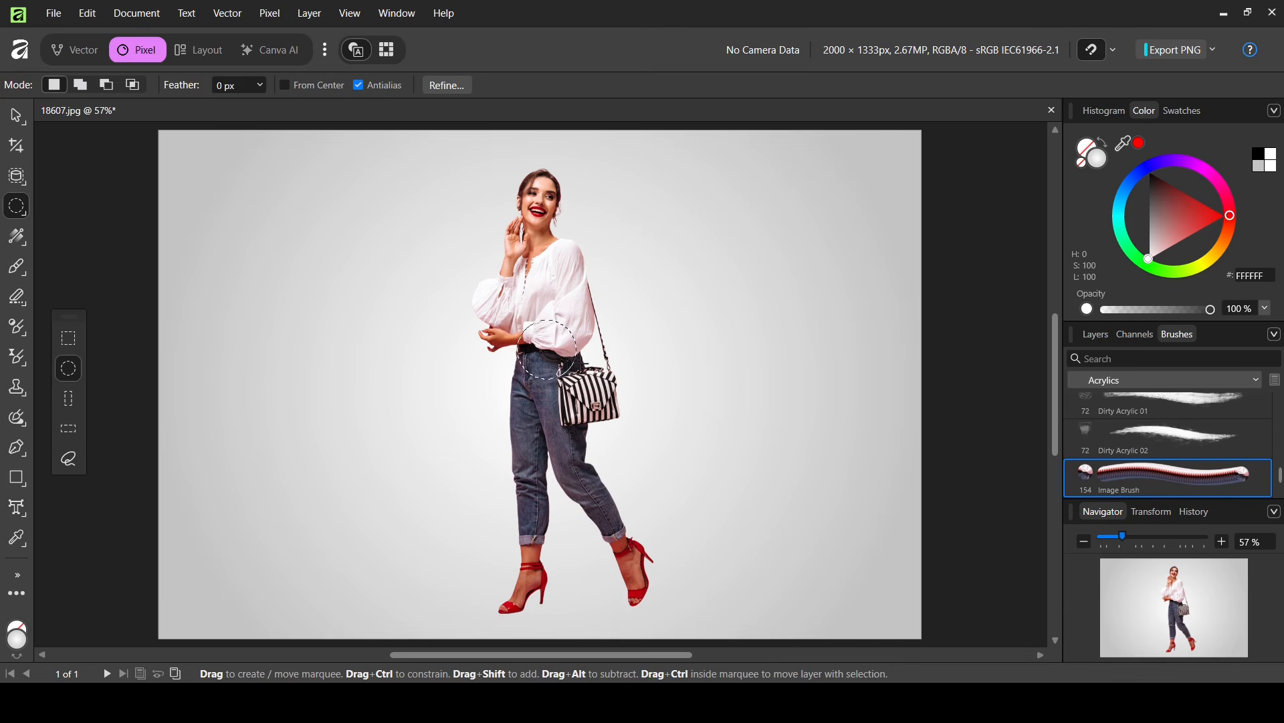
Deselect the elliptical pixel selection
click(270, 14)
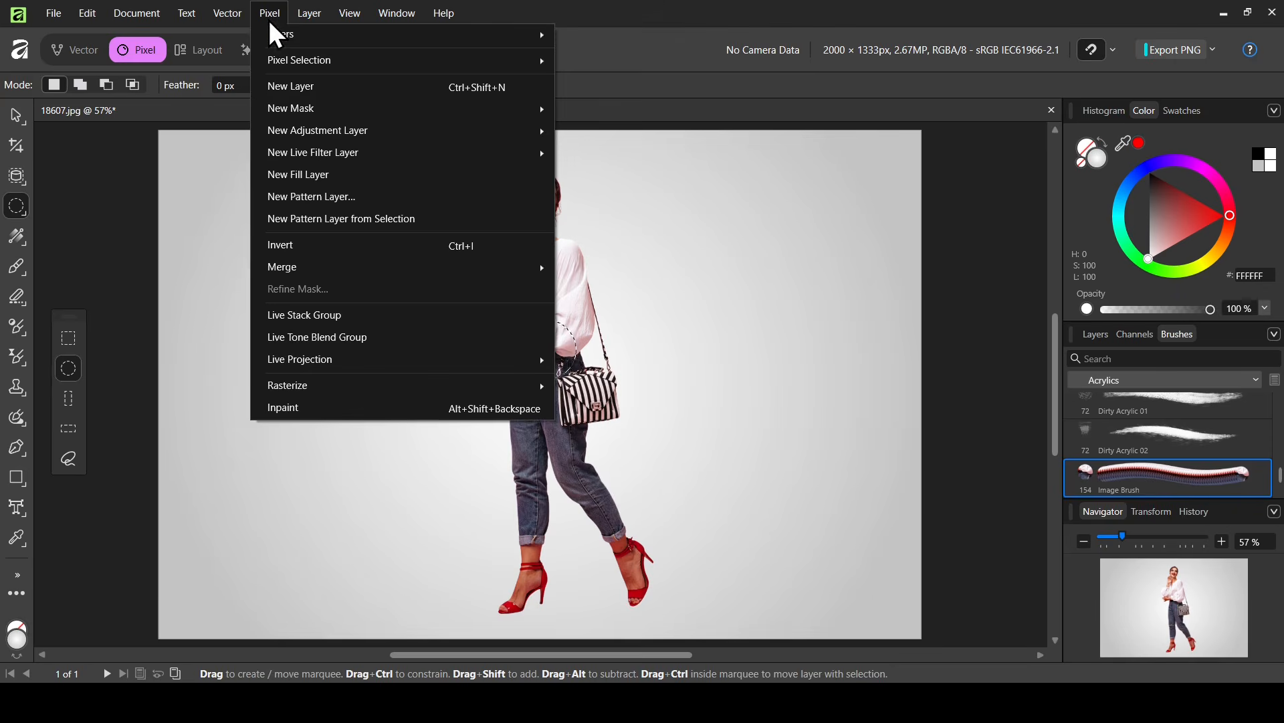
mouse_move(301, 60)
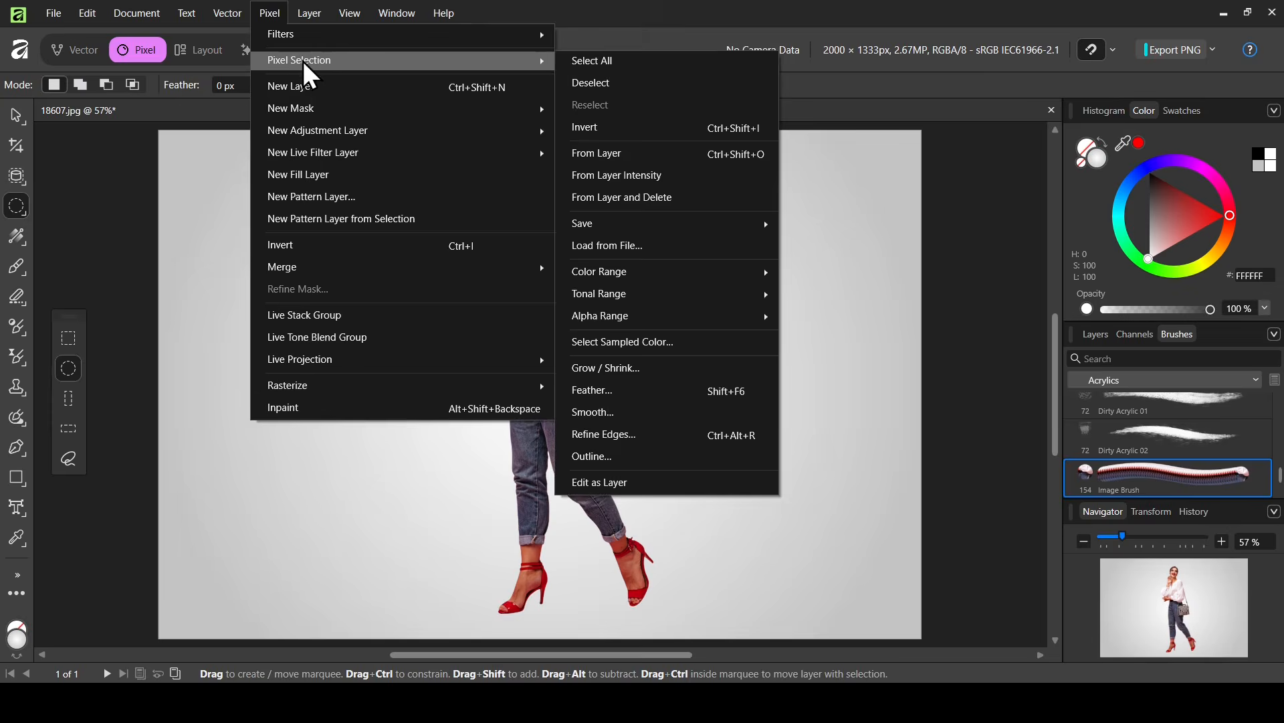
click(673, 90)
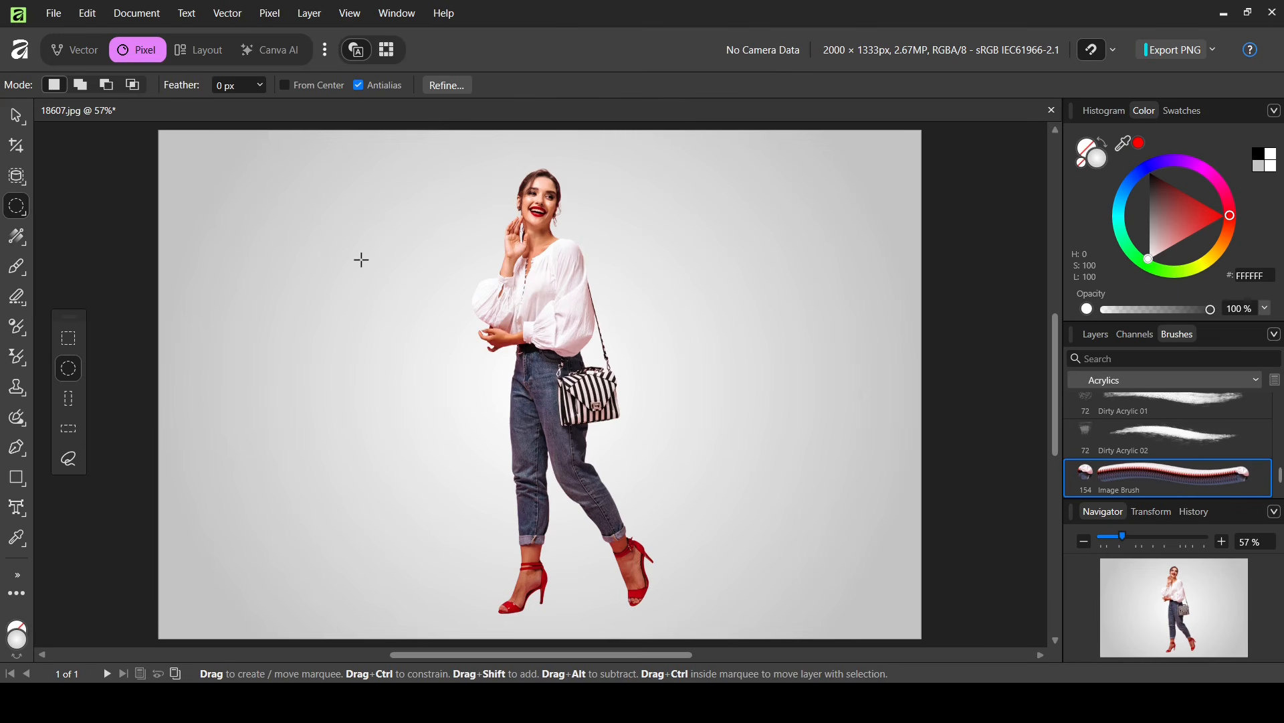
Activate the Paint Brush Tool and set its colour to pure red FF0000
right_click(13, 272)
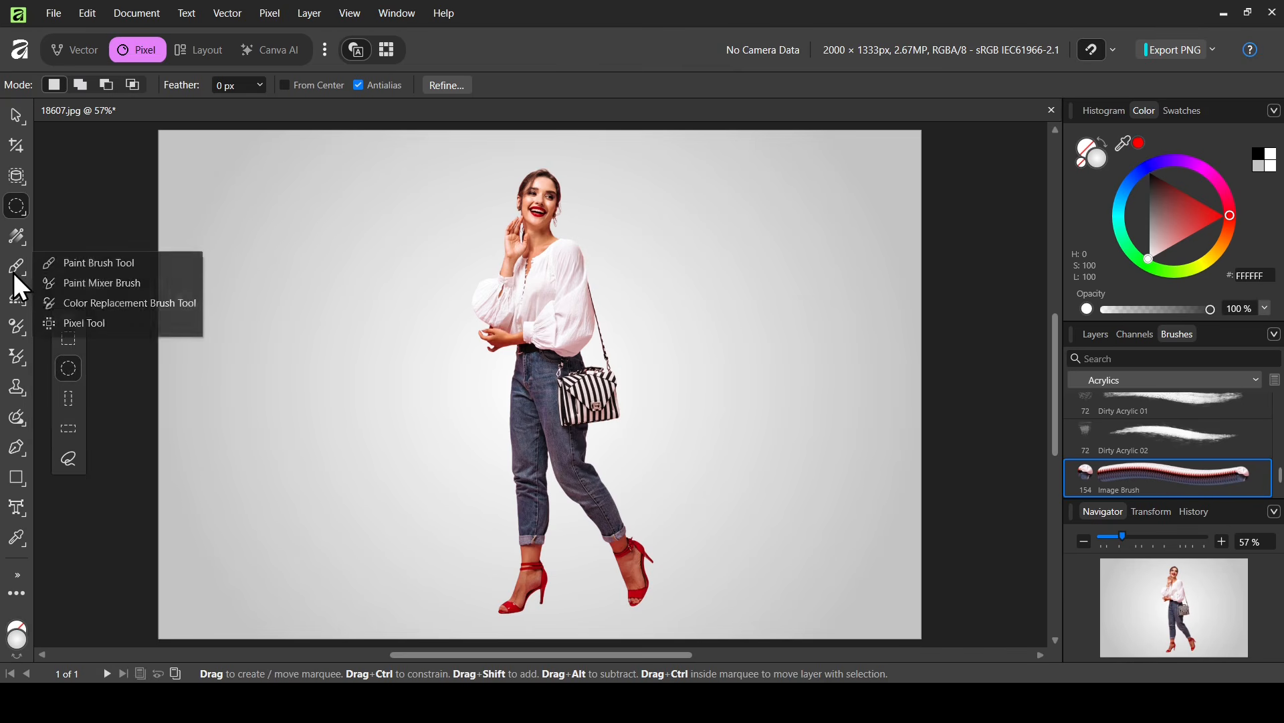
click(90, 265)
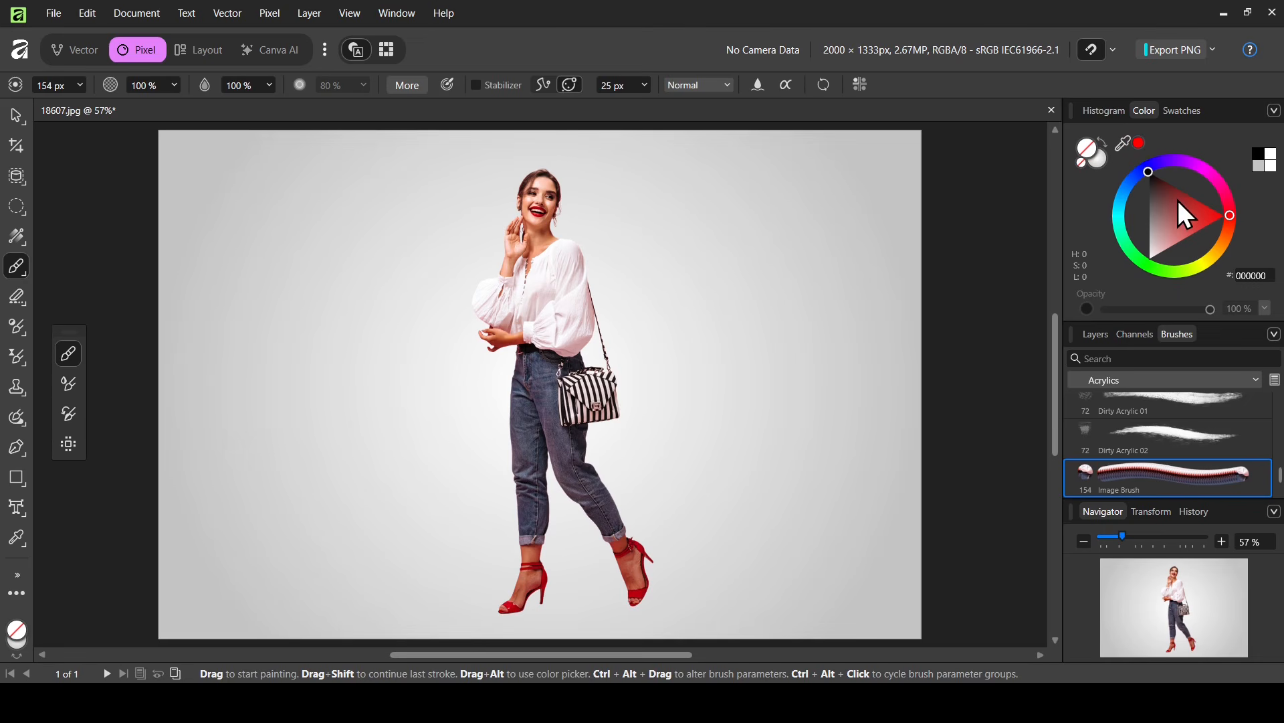
drag(1178, 200, 1227, 215)
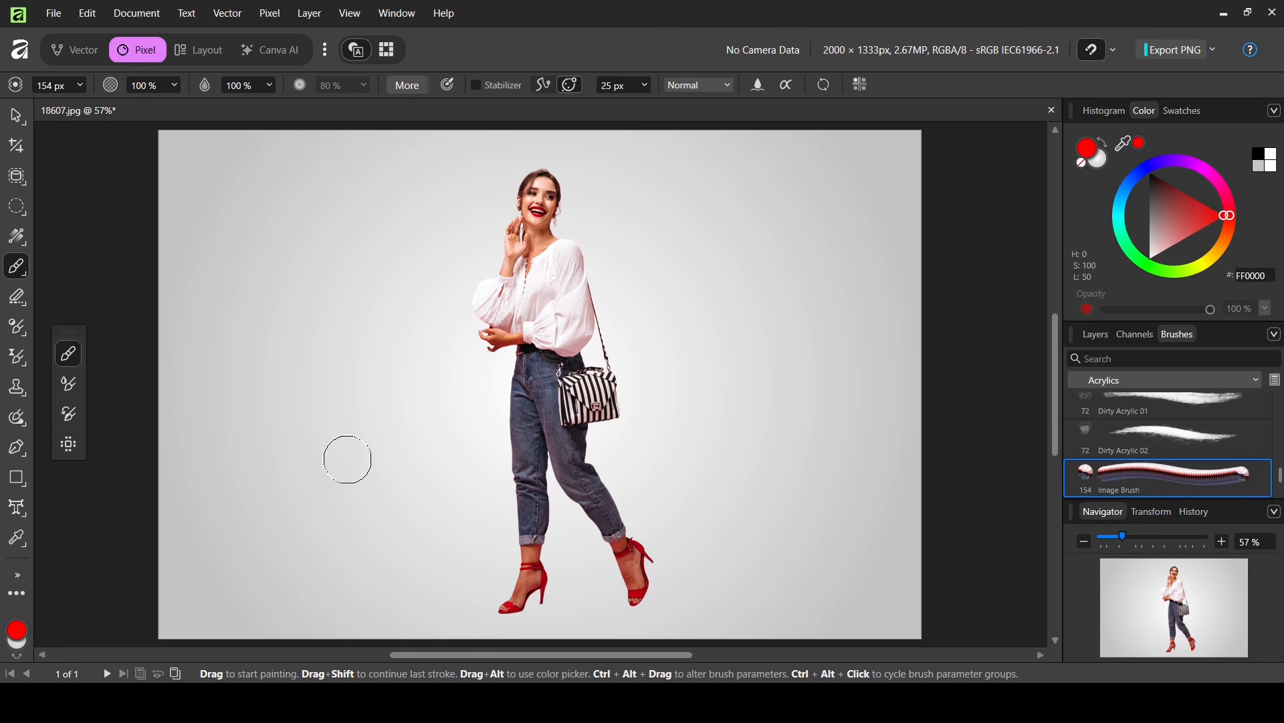
Try the image brush with test strokes across the woman's legs and undo them
mouse_move(350, 459)
mouse_down()
mouse_move(477, 417)
mouse_move(583, 470)
mouse_up()
key(ctrl+z)
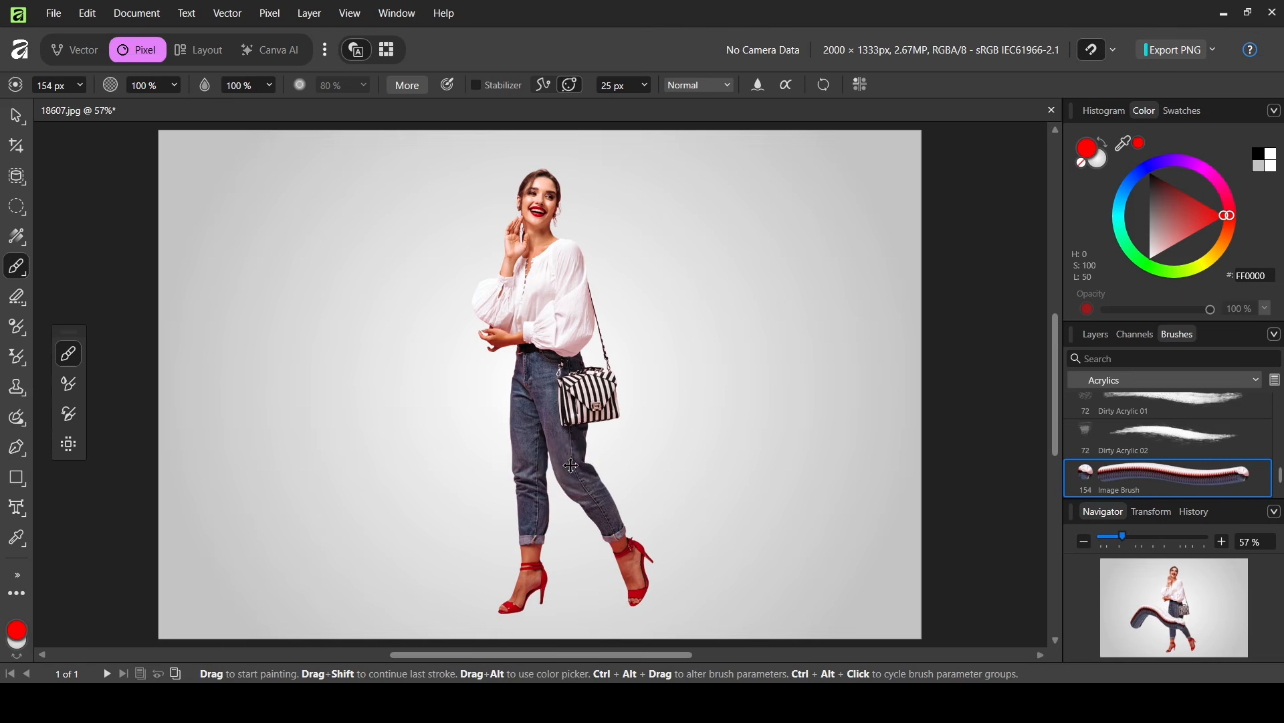
click(570, 467)
key(ctrl+z)
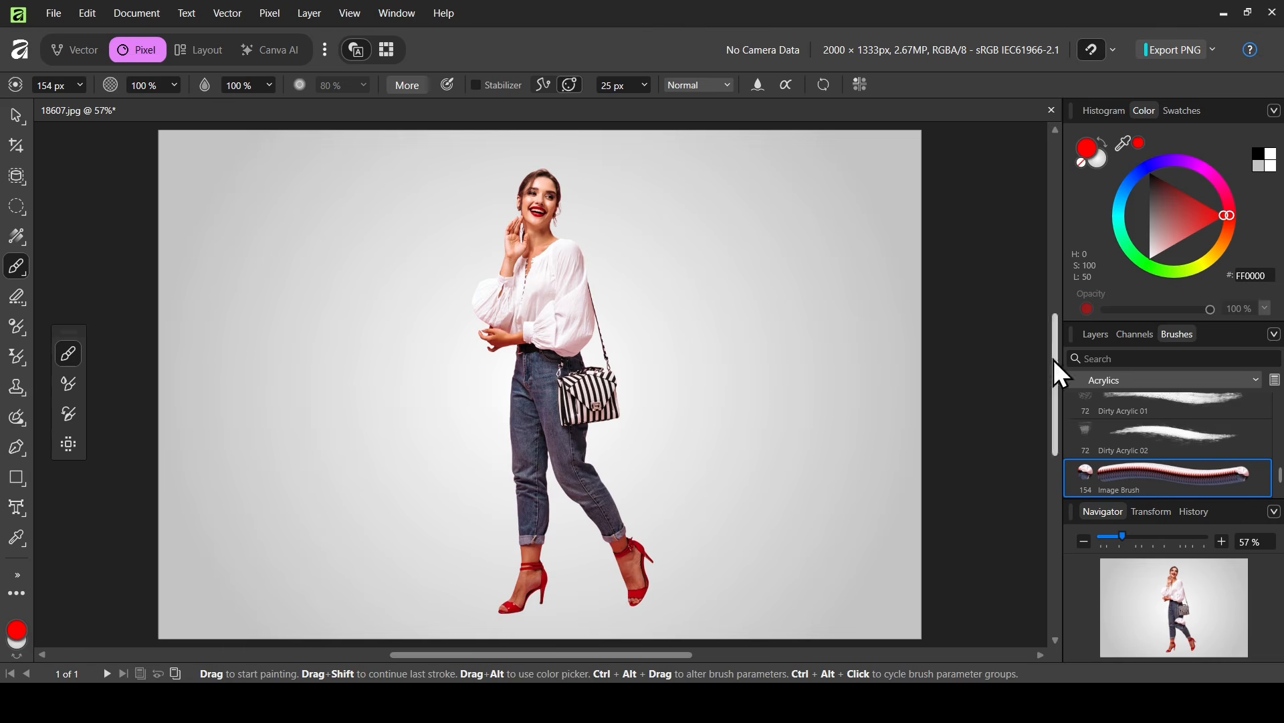
Add an empty pixel layer above the woman cutout layer
click(1097, 336)
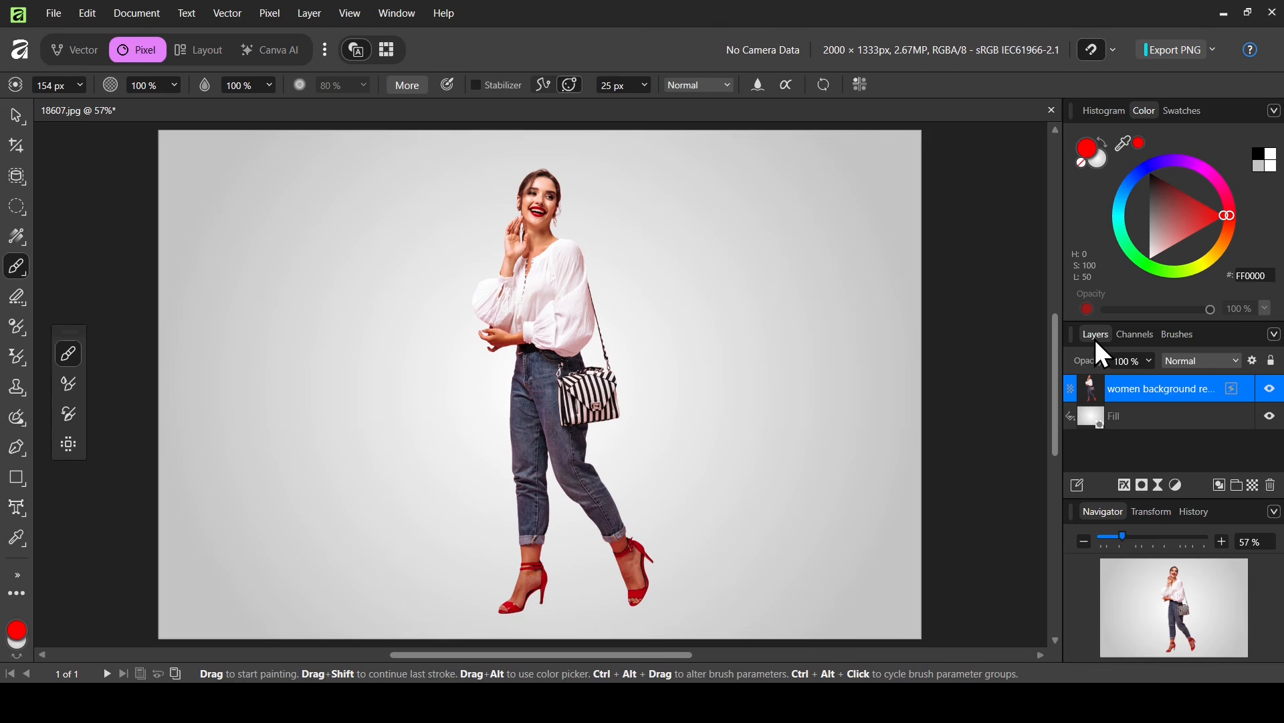
click(1254, 485)
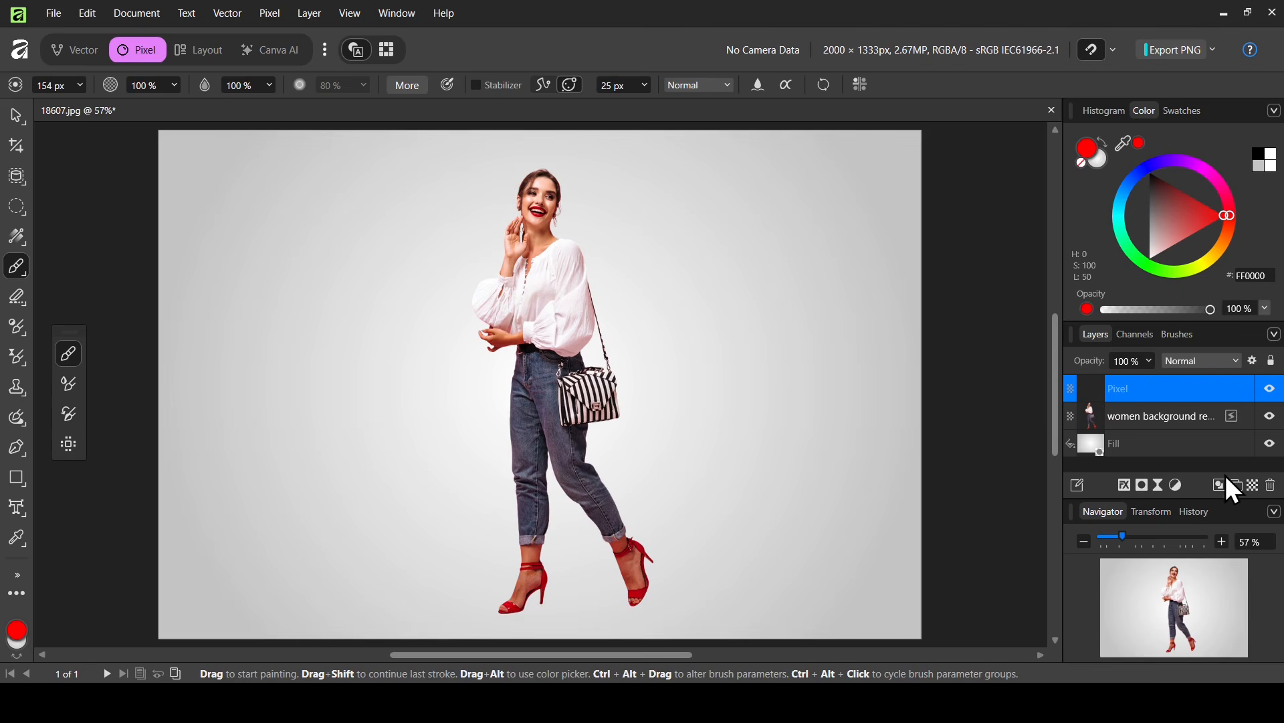
Set the image brush's spacing to 1% so its strokes paint as a continuous ribbon
click(416, 89)
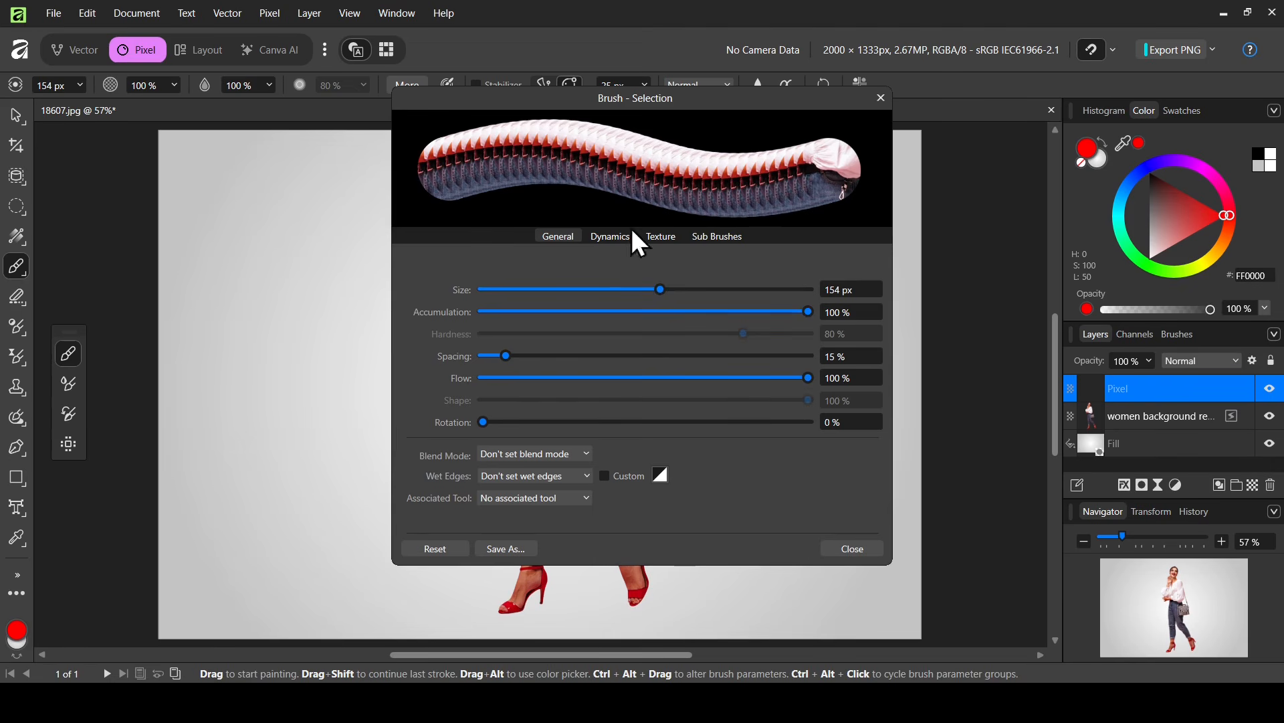
mouse_move(507, 359)
mouse_down()
mouse_move(528, 361)
mouse_move(443, 363)
mouse_up()
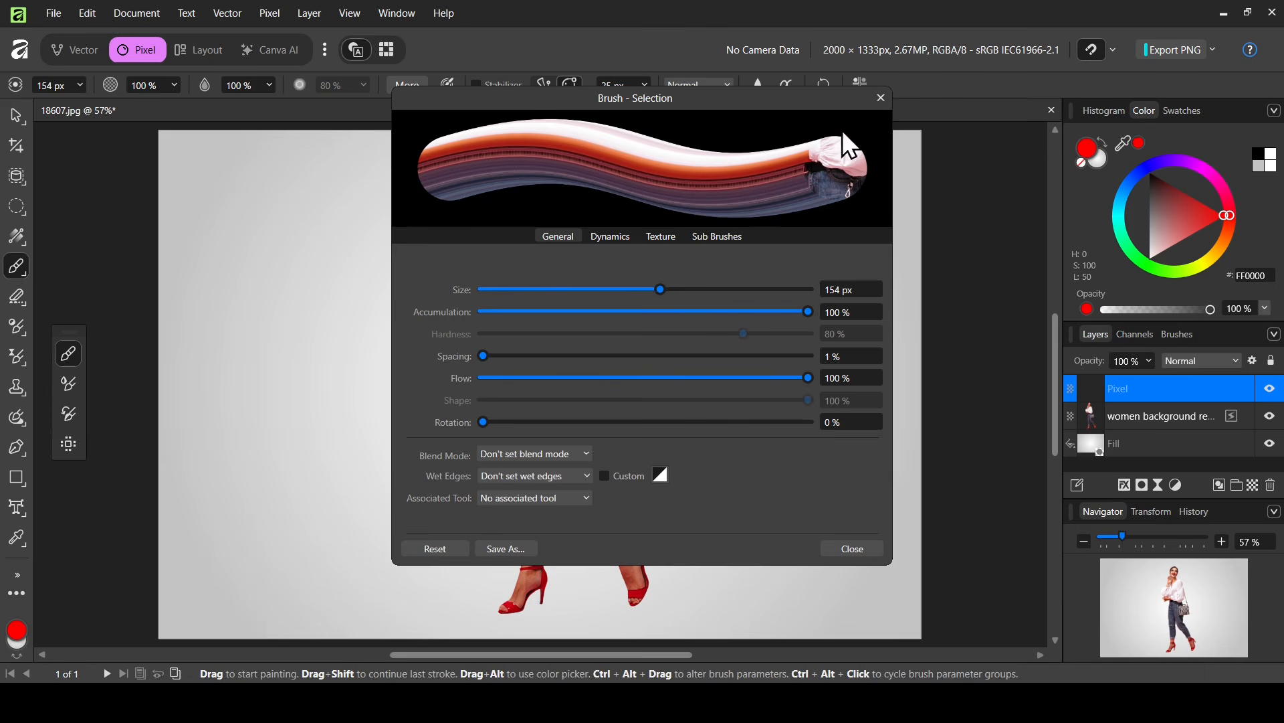
click(881, 98)
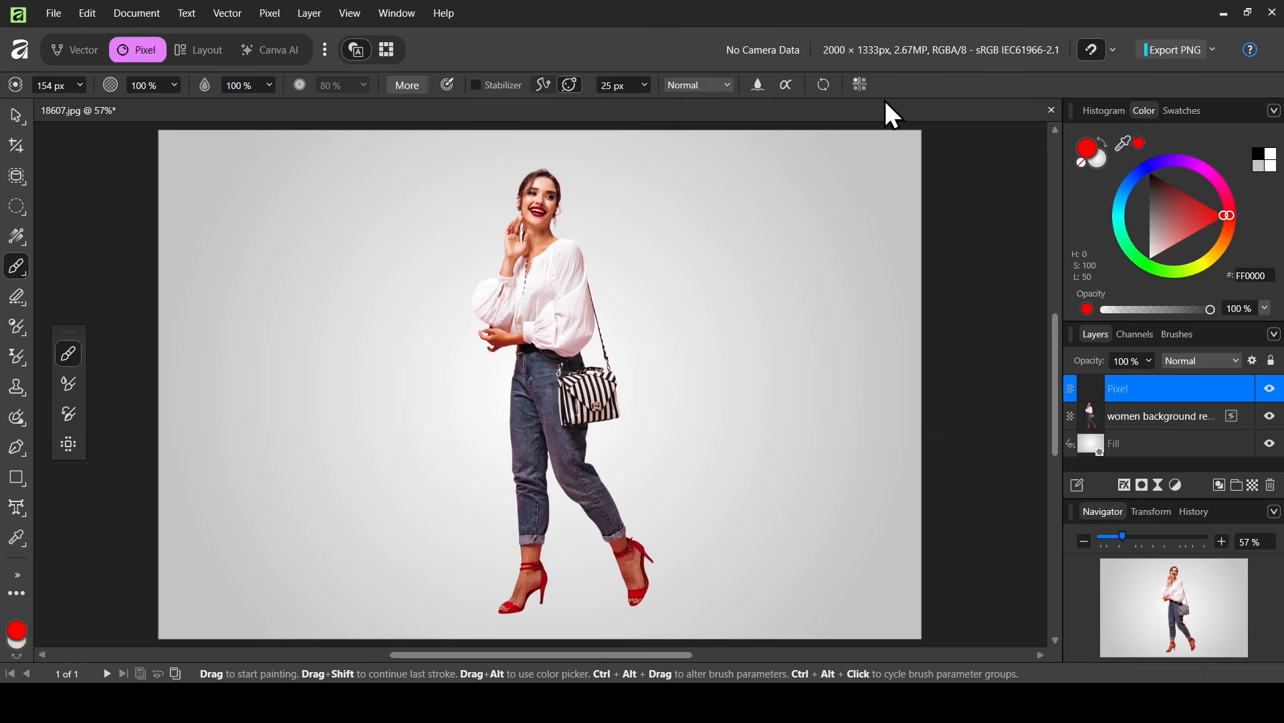
Try the image brush with a single dab and a wavy stroke across the canvas, undoing both
click(1114, 534)
click(454, 330)
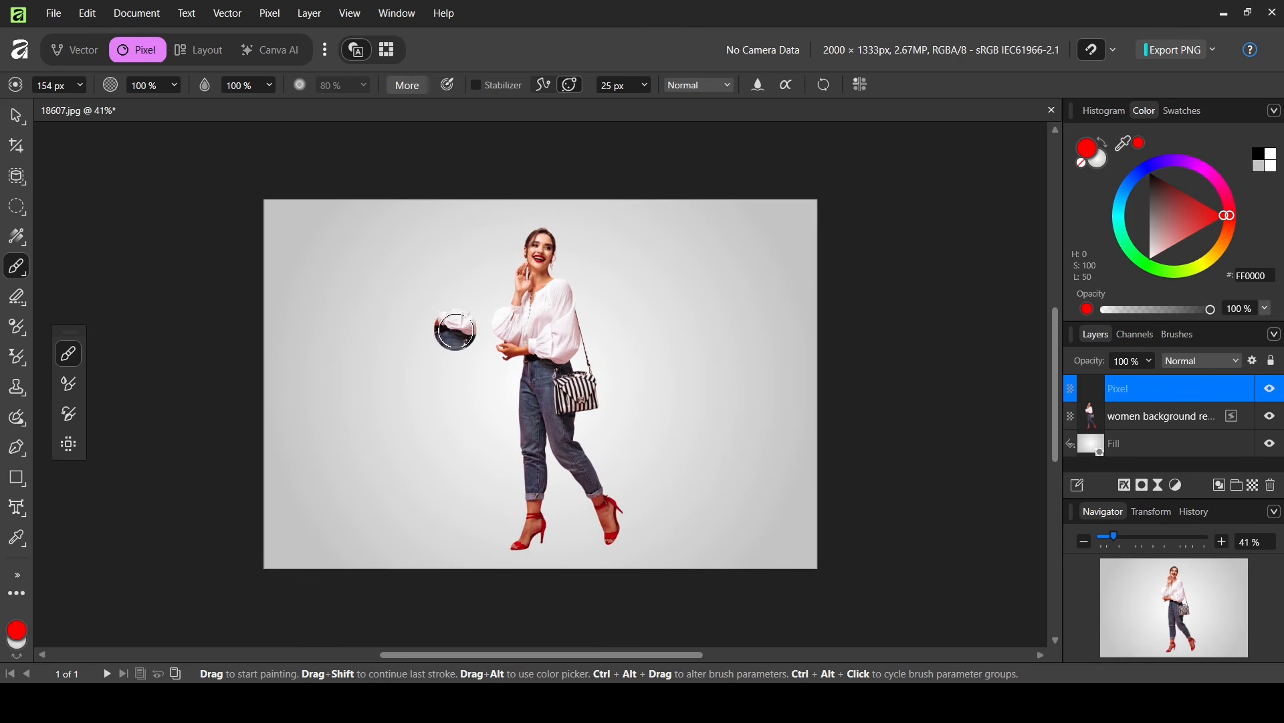
key(ctrl+z)
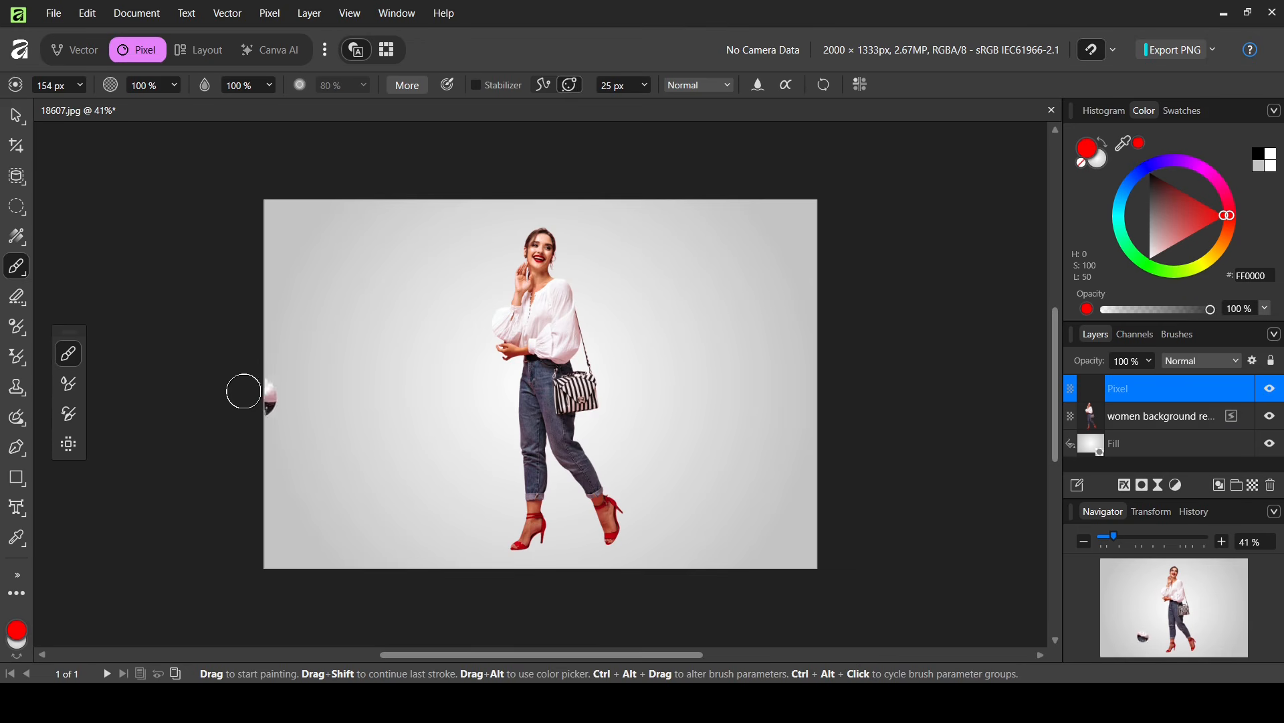
mouse_move(231, 386)
mouse_down()
mouse_move(309, 288)
mouse_move(364, 298)
mouse_move(539, 443)
mouse_move(753, 357)
mouse_move(771, 328)
mouse_up()
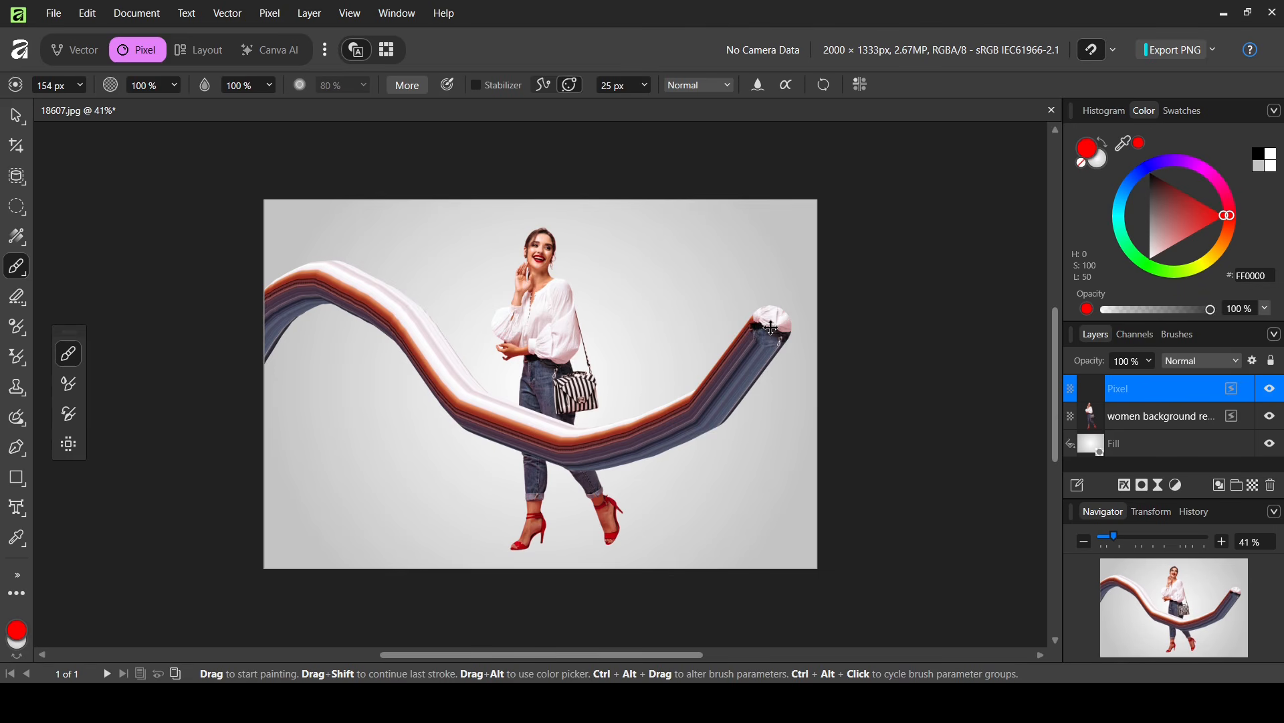
key(ctrl+z)
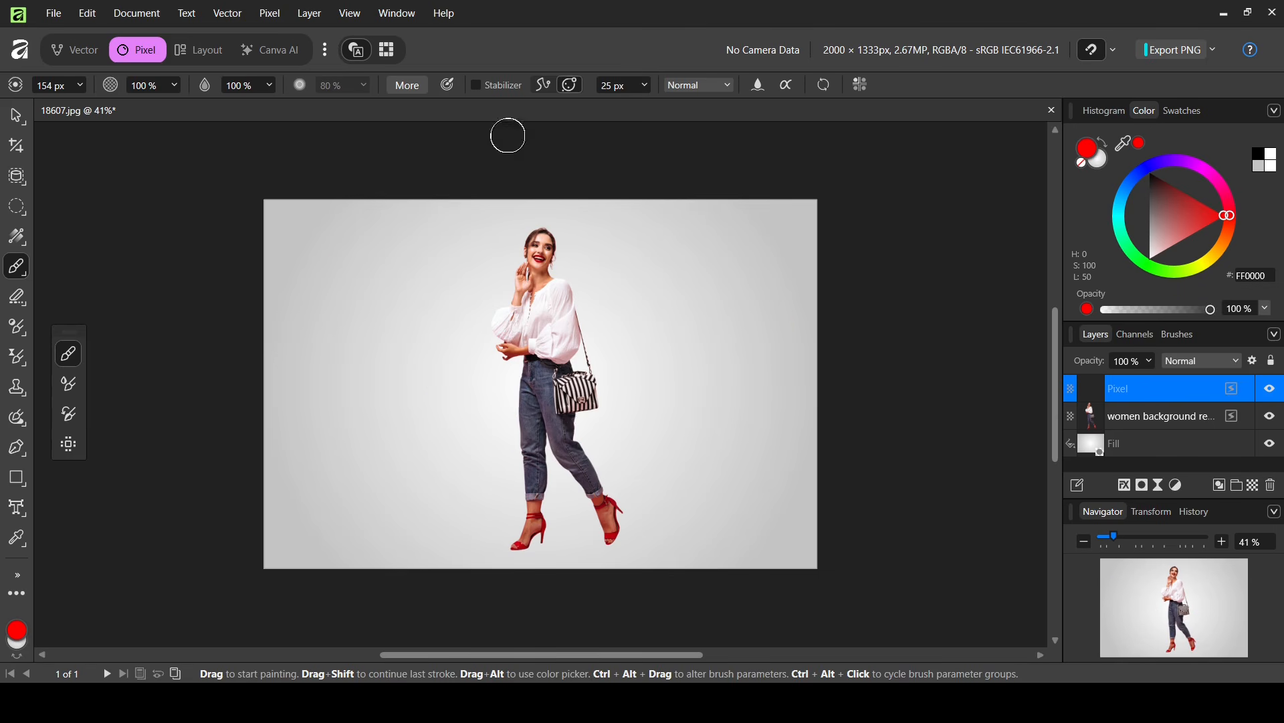
Turn on the stroke stabilizer in its 35 px mode and set the brush size to 300 px
click(490, 88)
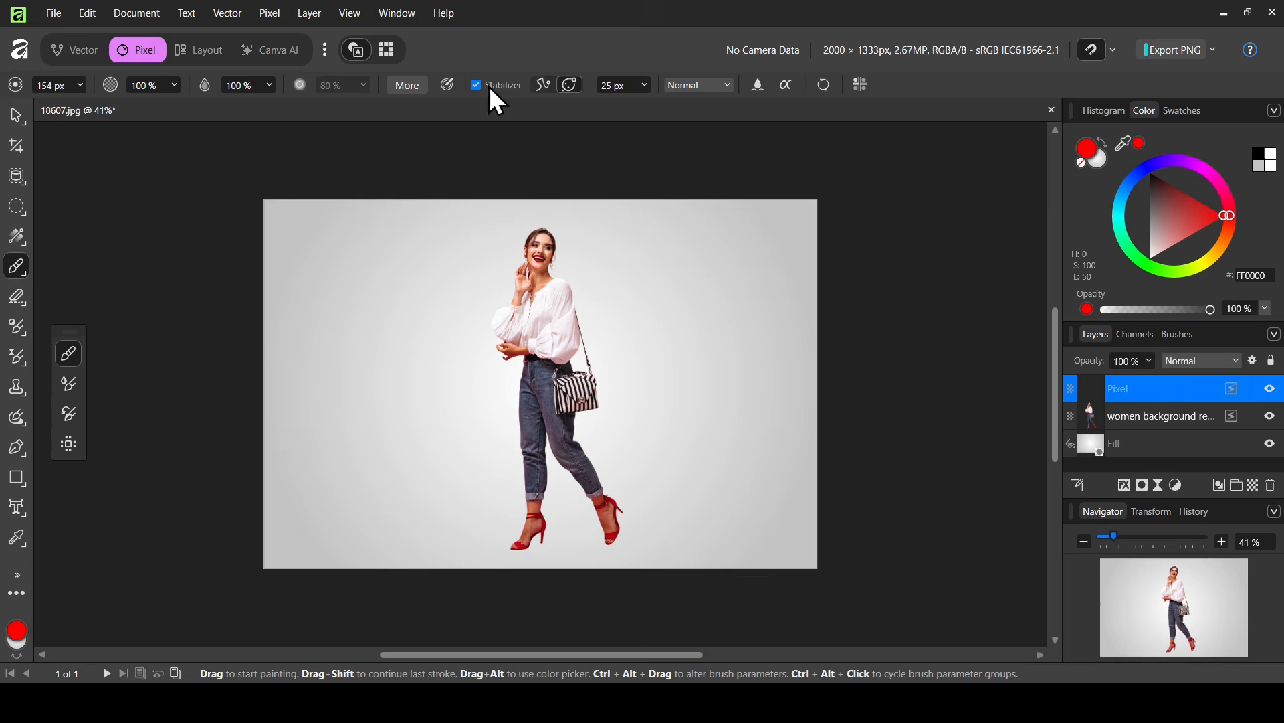
click(545, 82)
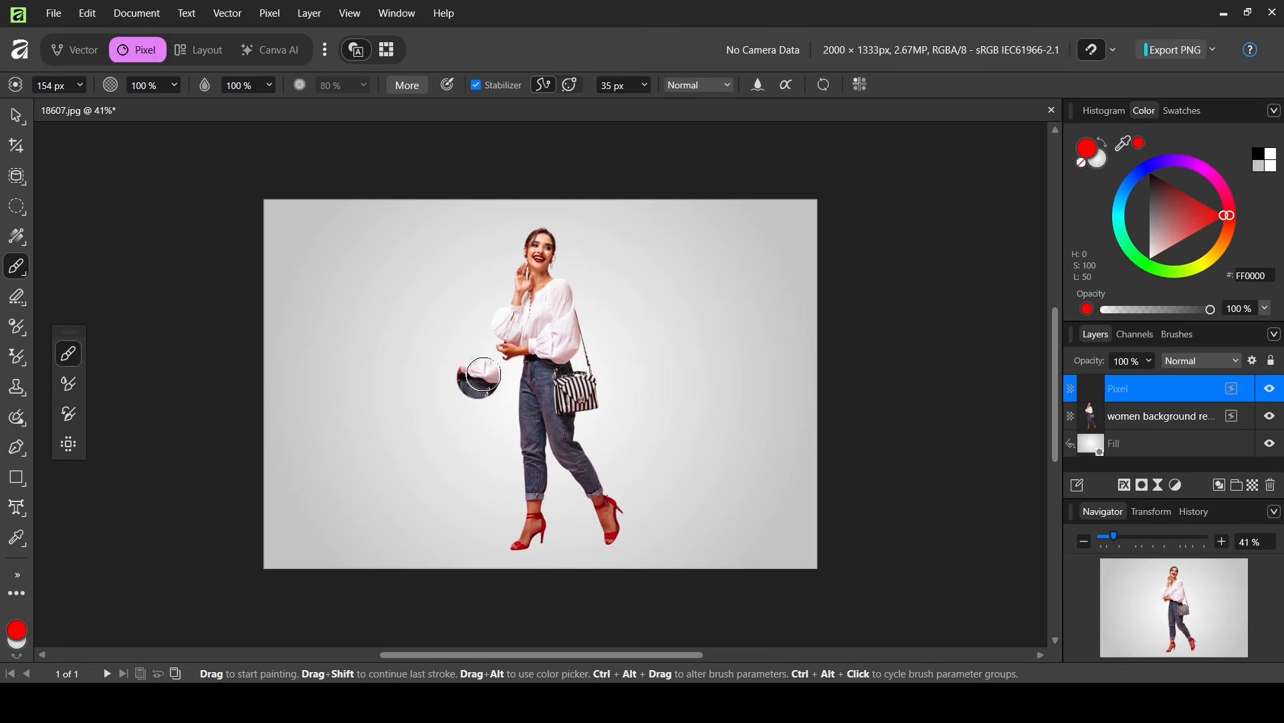
click(57, 85)
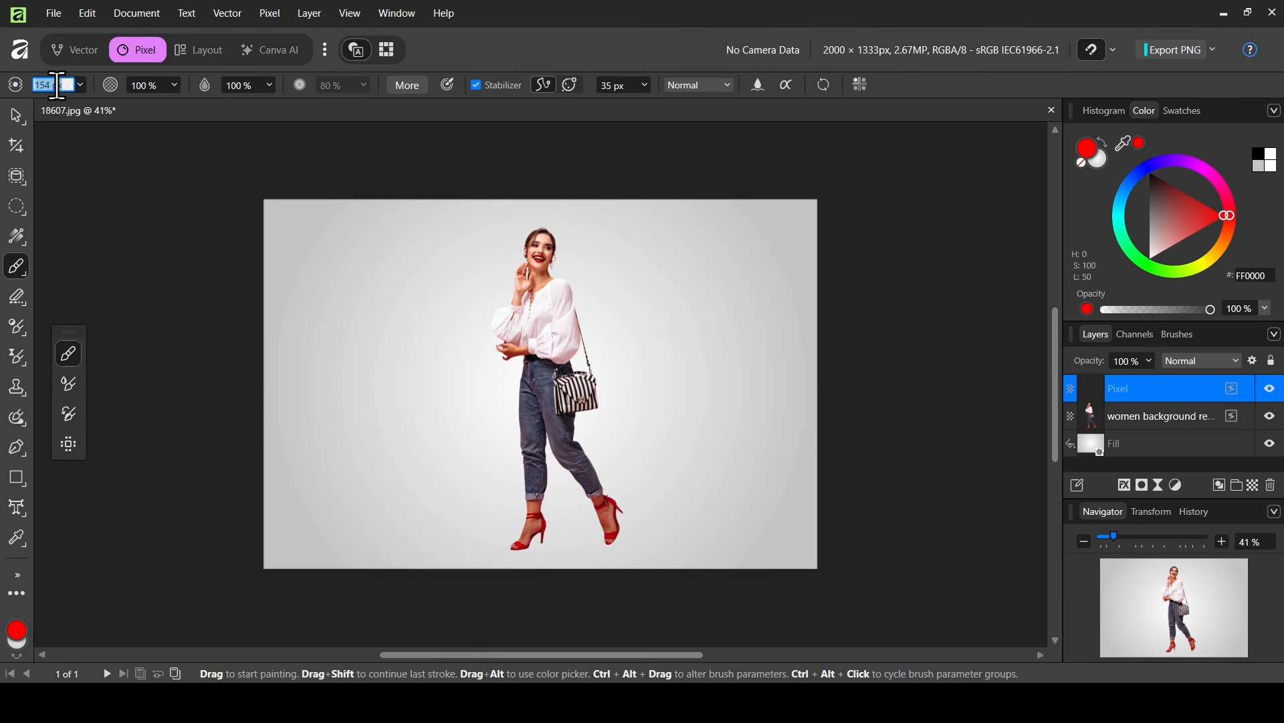
text(300)
key(Return)
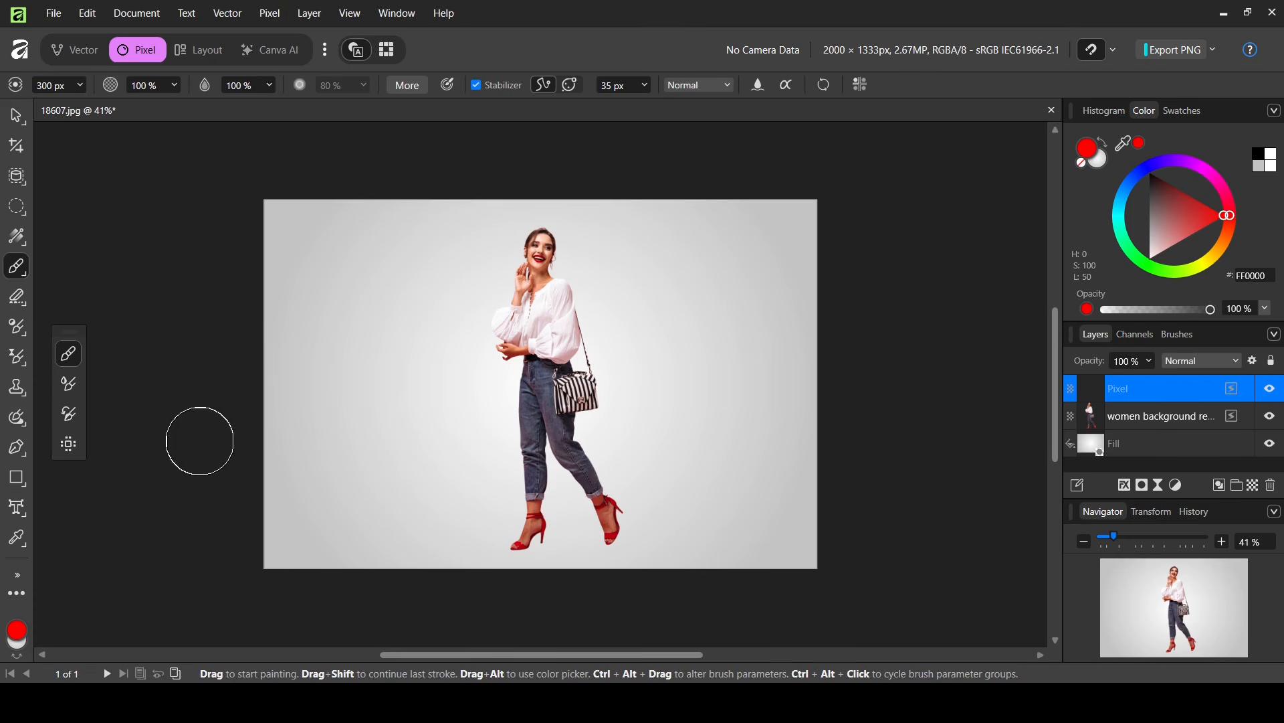
Try a stabilized horizontal wave and a vertical wave with the 300 px image brush, undoing each stroke
mouse_move(201, 431)
mouse_down()
mouse_move(253, 343)
mouse_move(310, 318)
mouse_move(381, 337)
mouse_move(462, 459)
mouse_move(502, 469)
mouse_move(705, 406)
mouse_move(753, 371)
mouse_up()
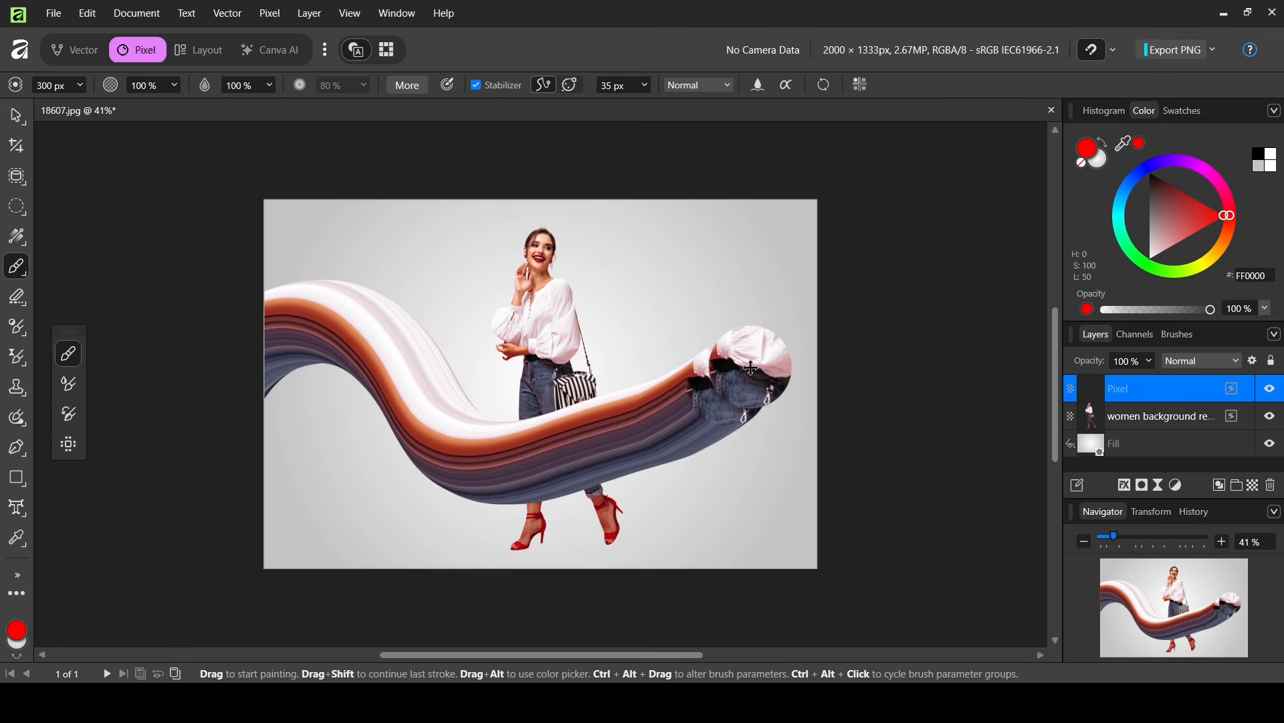
key(ctrl+z)
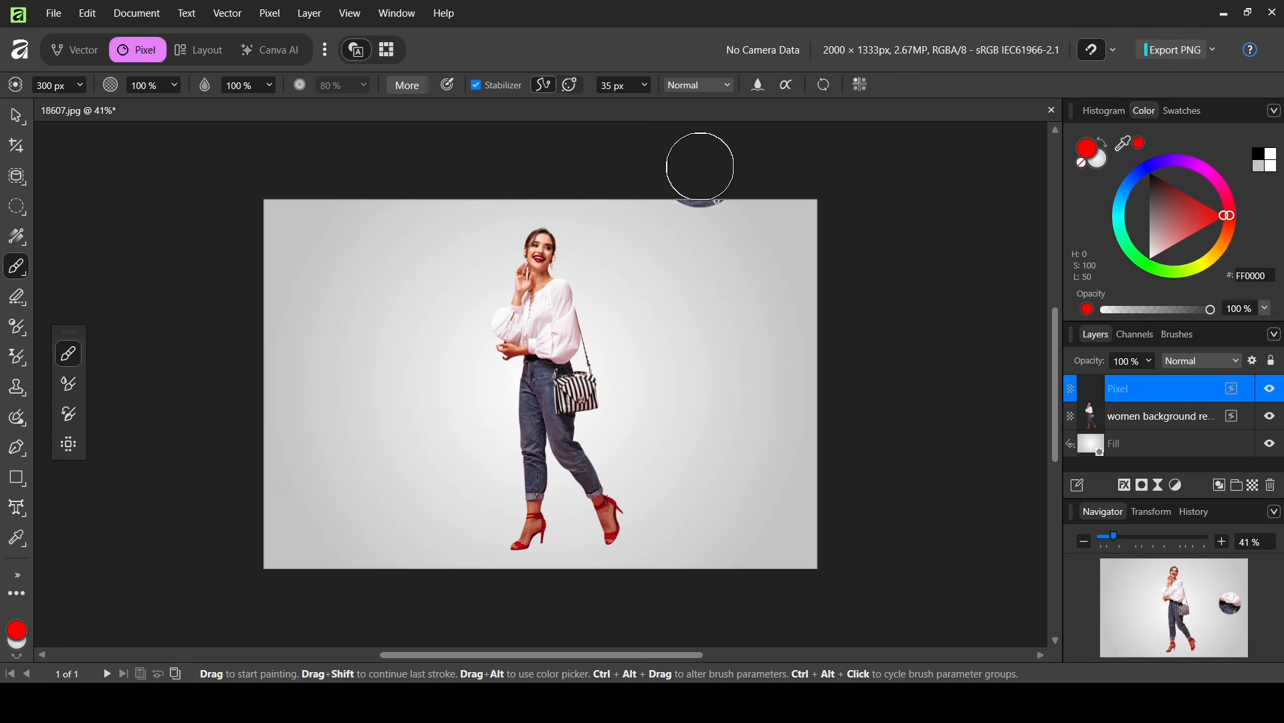
mouse_move(700, 163)
mouse_down()
mouse_move(657, 291)
mouse_move(706, 382)
mouse_move(725, 490)
mouse_move(570, 635)
mouse_up()
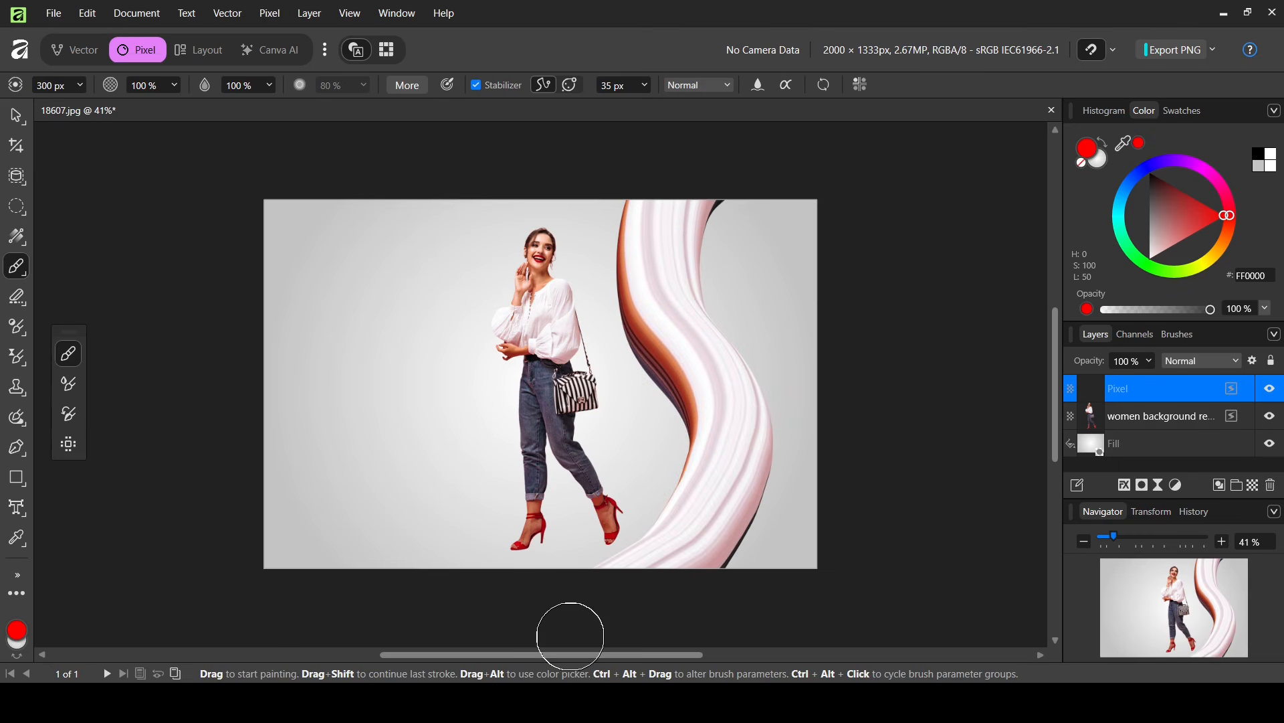
key(ctrl+z)
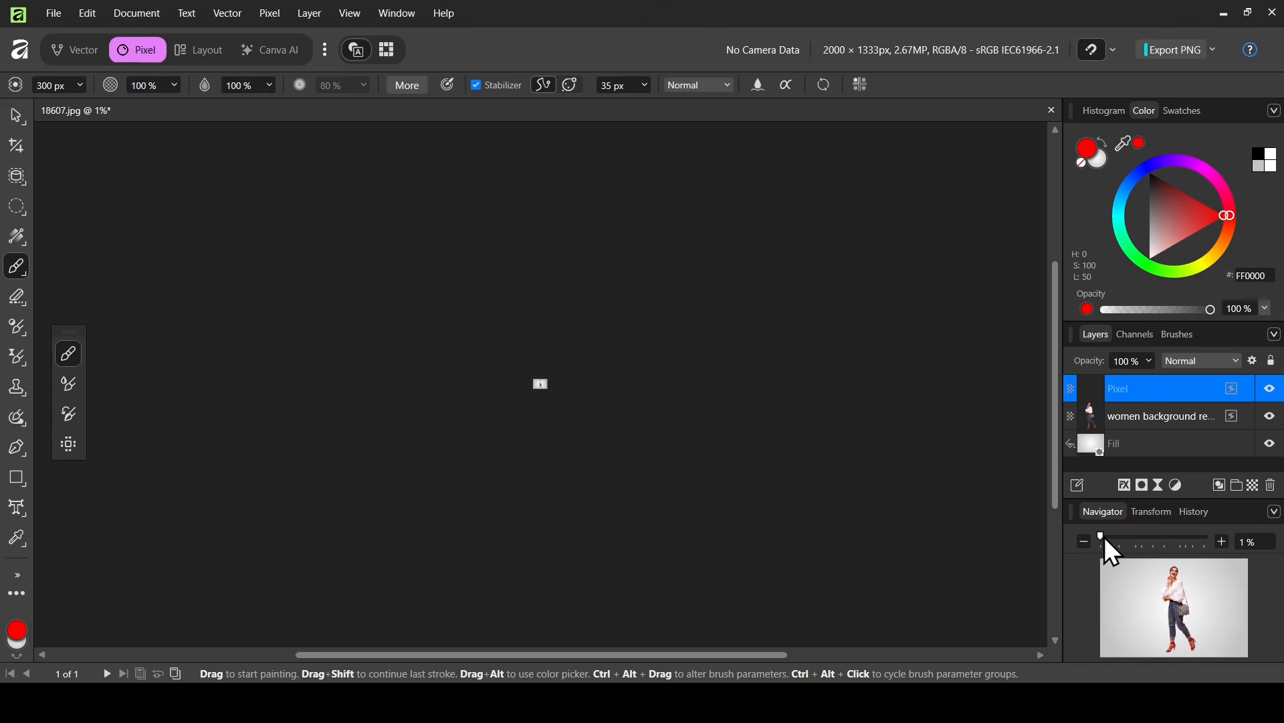
Enlarge the image brush to 350 px and paint a wavy ribbon across the full canvas width, over the woman's middle
drag(1106, 536, 1110, 537)
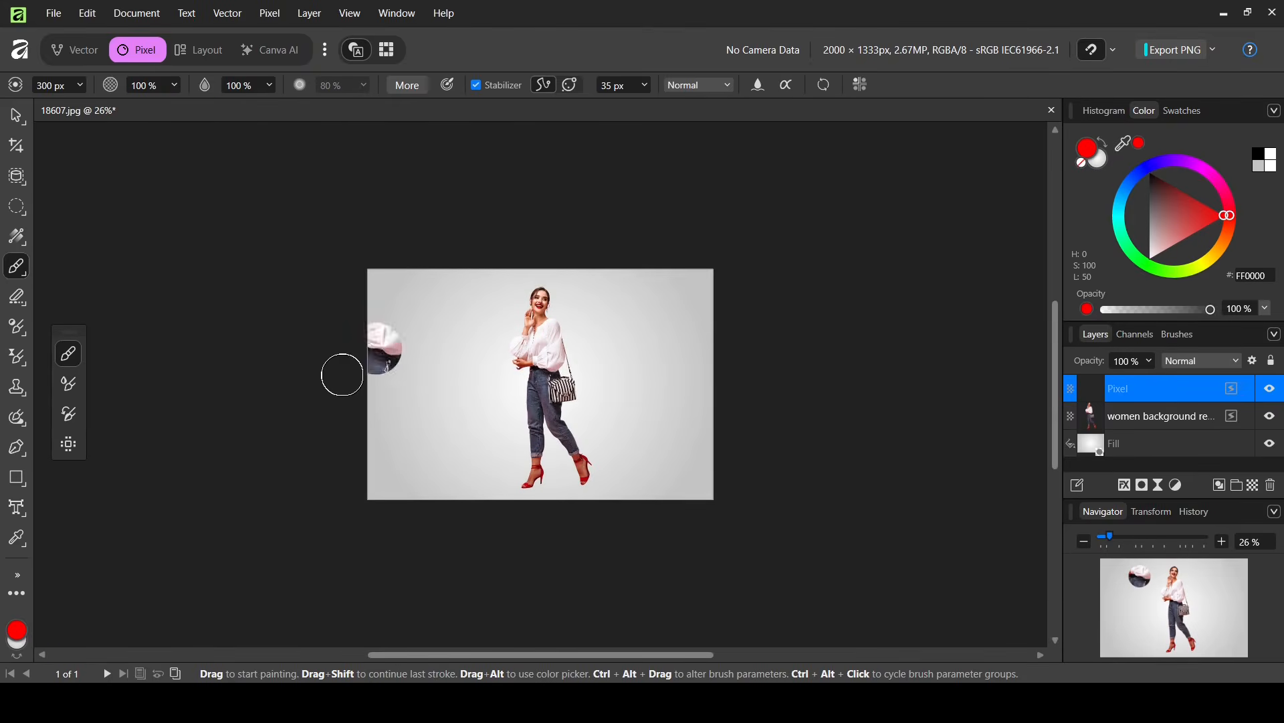
key(bracketright)
mouse_move(316, 361)
mouse_down()
mouse_move(355, 319)
mouse_move(417, 295)
mouse_move(487, 339)
mouse_move(545, 405)
mouse_move(597, 421)
mouse_move(683, 399)
mouse_move(756, 338)
mouse_up()
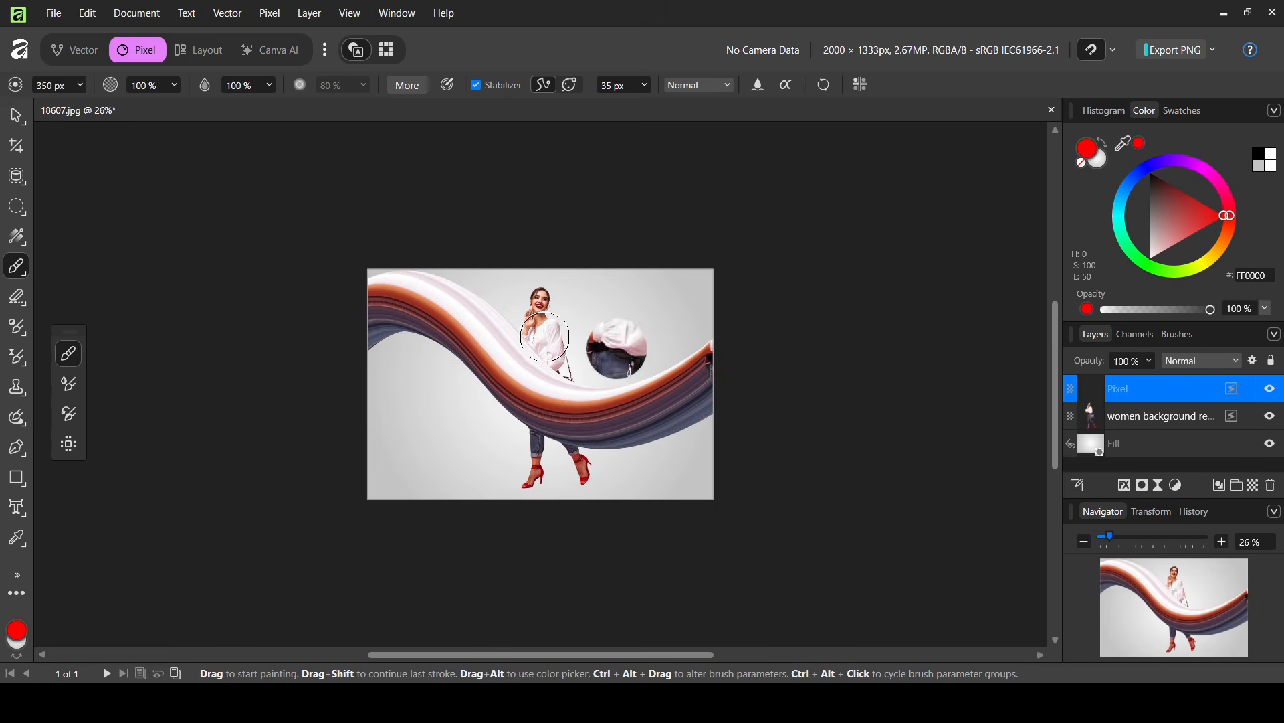
Enlarge the painted ribbon past the canvas edges, shift it slightly down and rotate it slightly counter-clockwise
drag(1124, 531, 1119, 538)
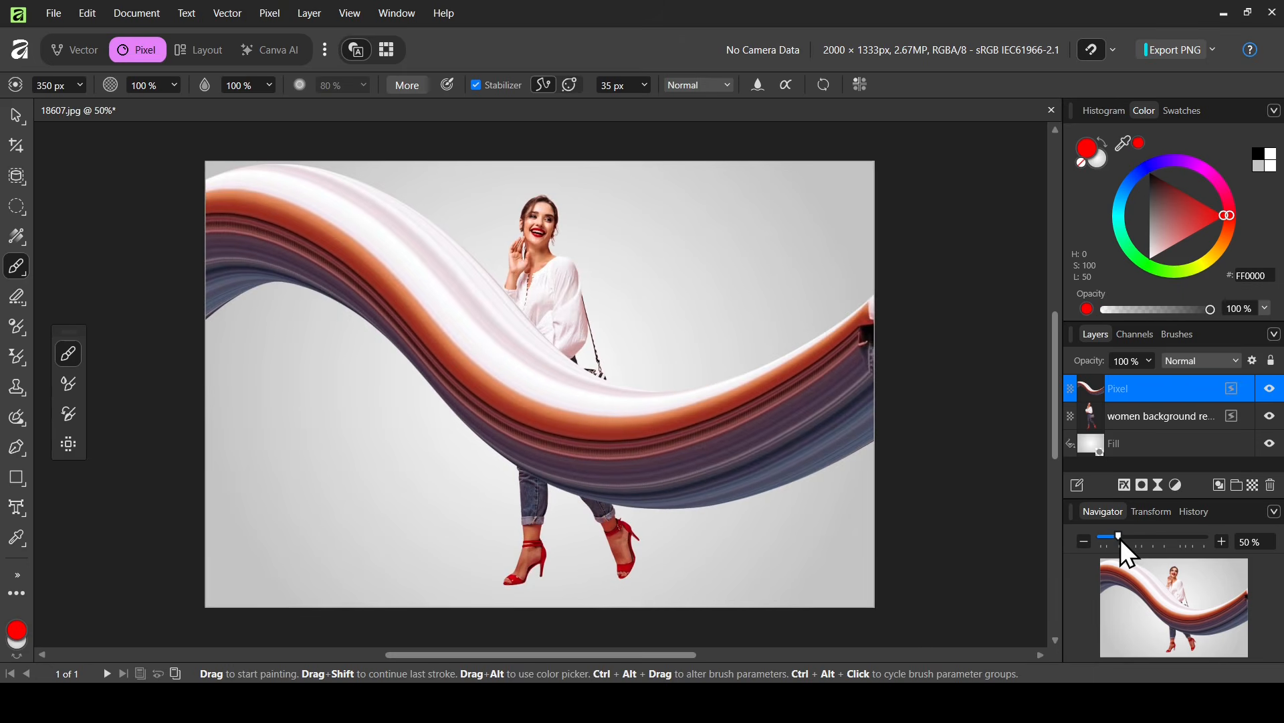
drag(19, 118, 52, 113)
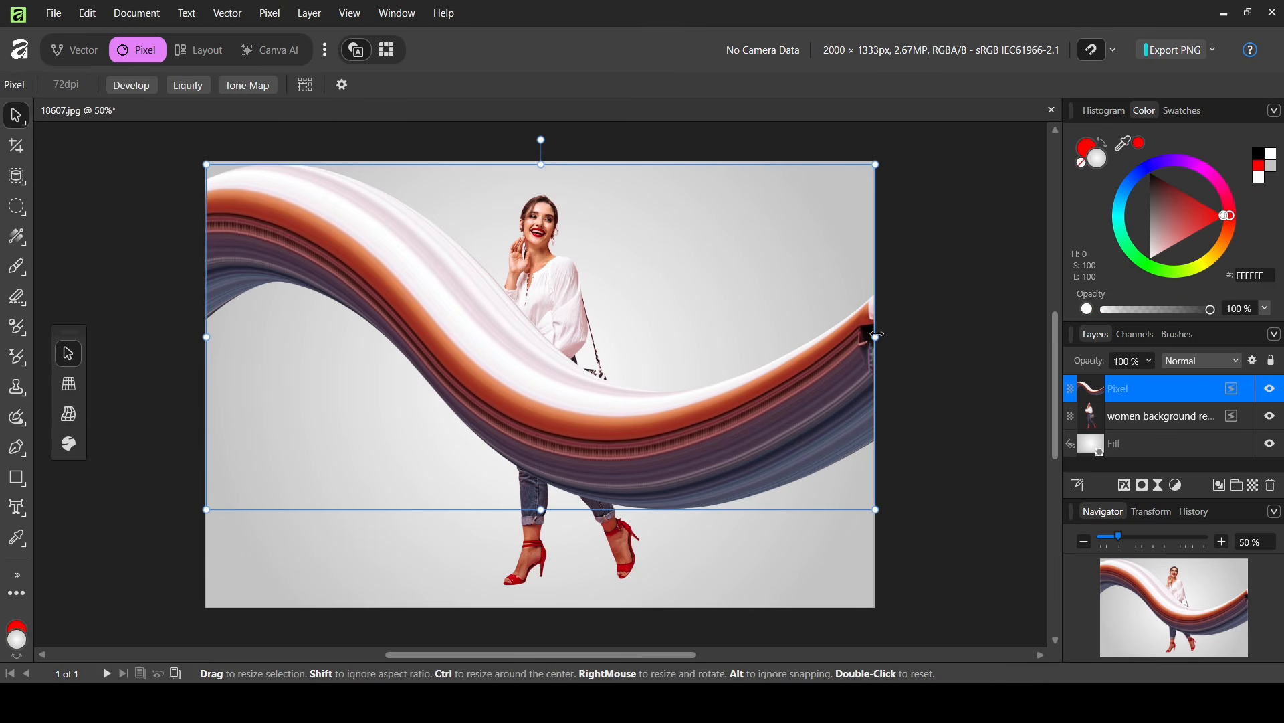
drag(876, 337, 950, 337)
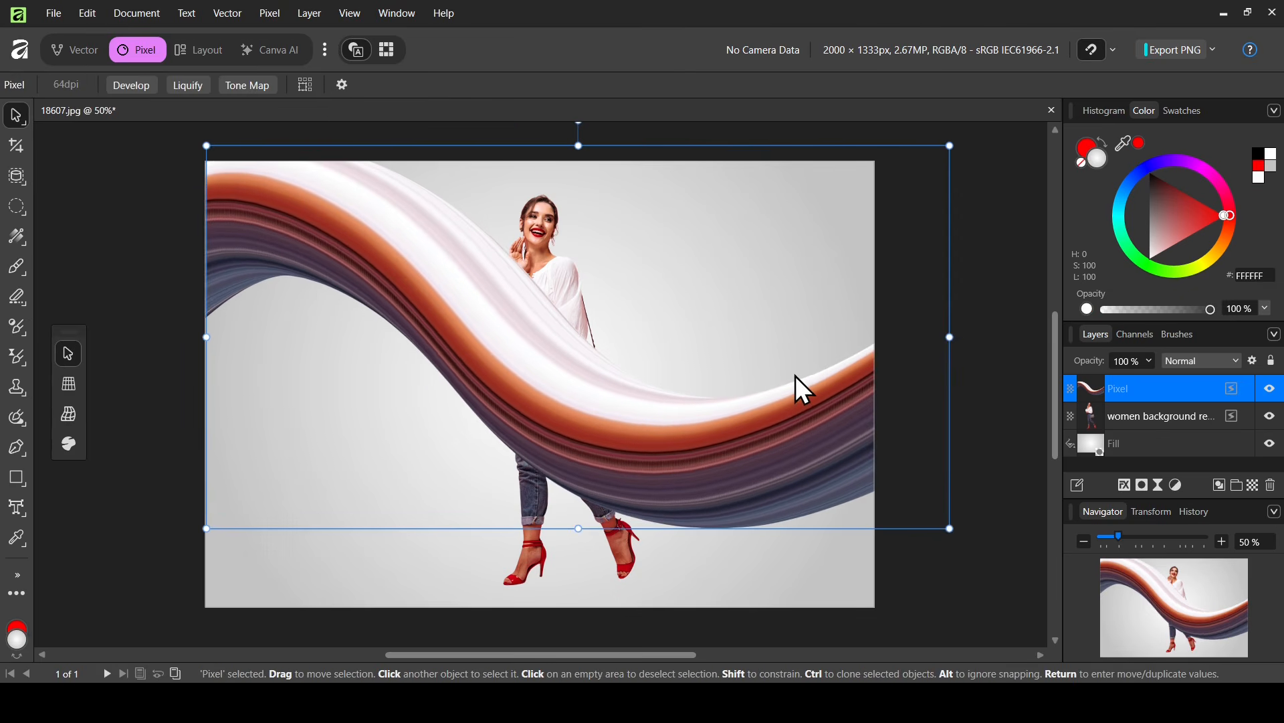
drag(796, 376, 775, 403)
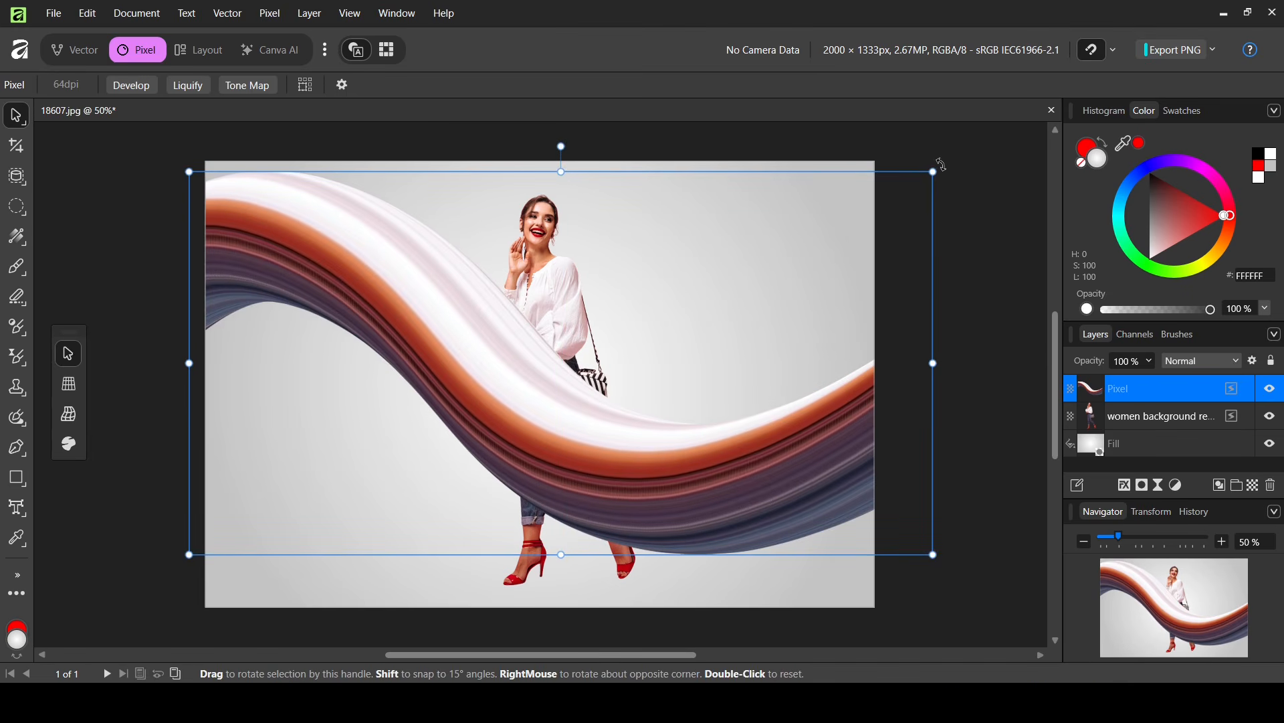
drag(940, 164, 928, 143)
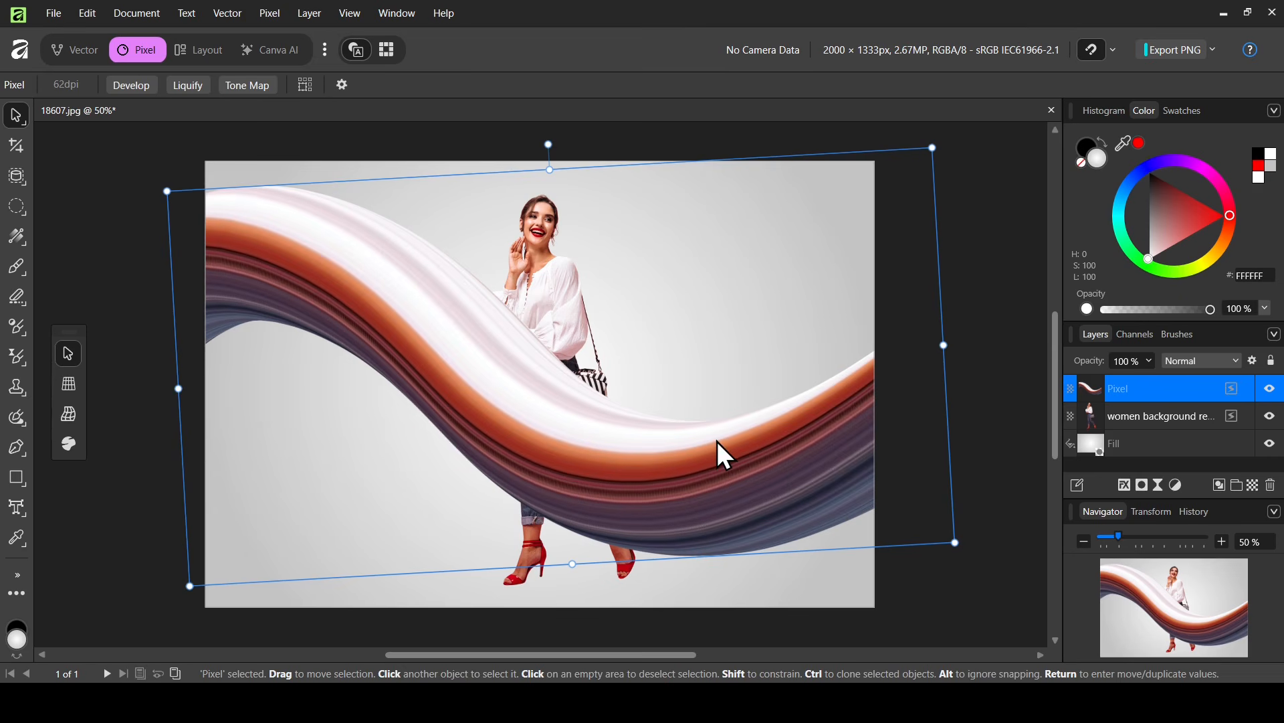
Move the ribbon's pixel layer beneath the woman cutout layer, without clipping it to the cutout
drag(1137, 388, 1139, 422)
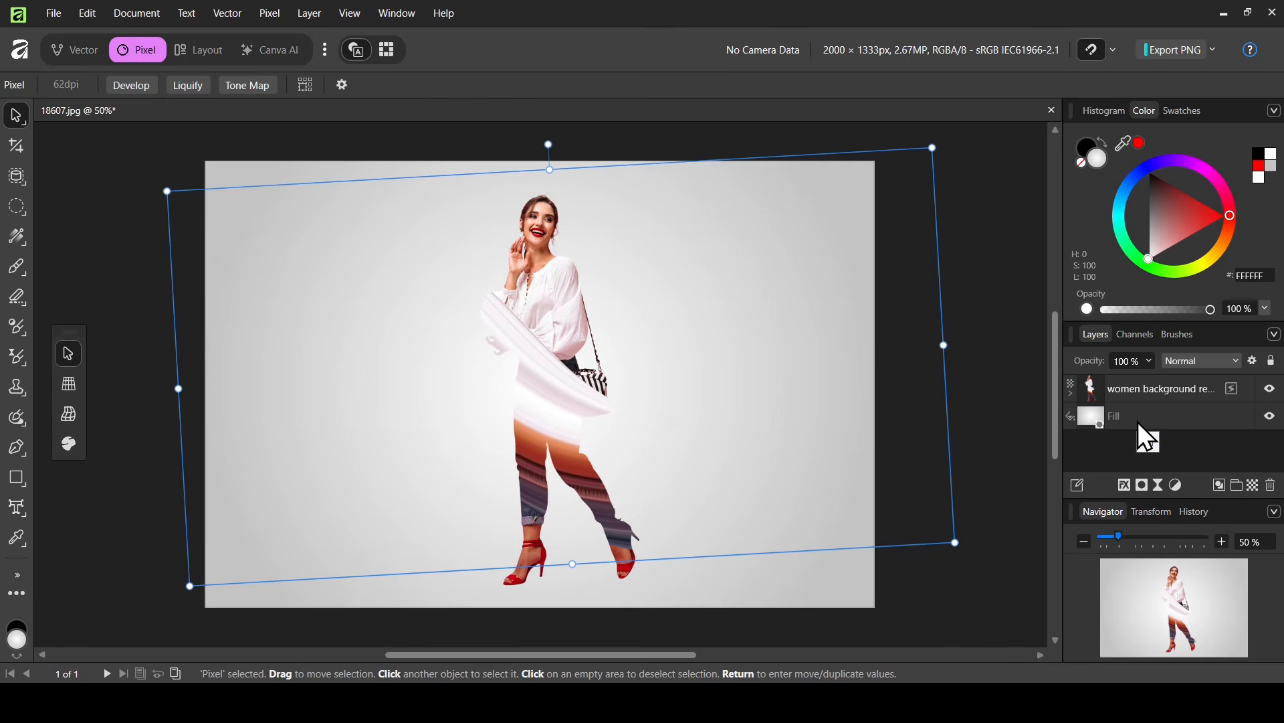
key(ctrl+z)
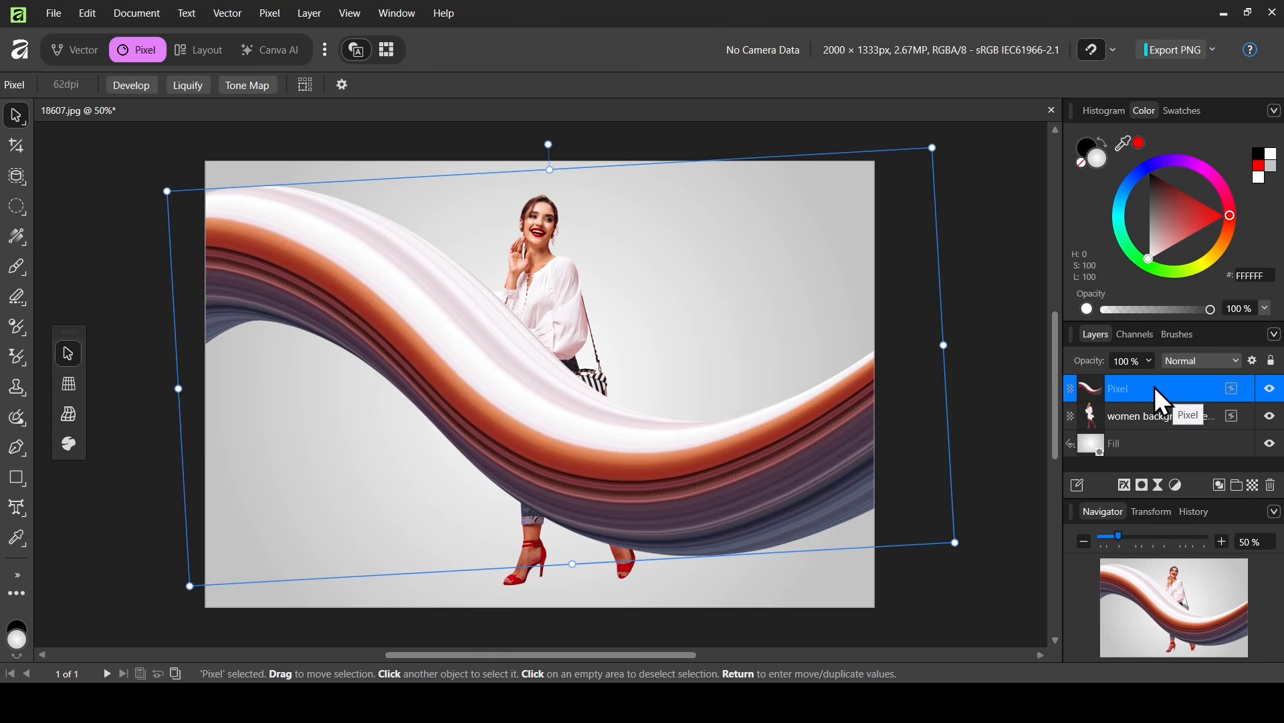
drag(1153, 391, 1146, 429)
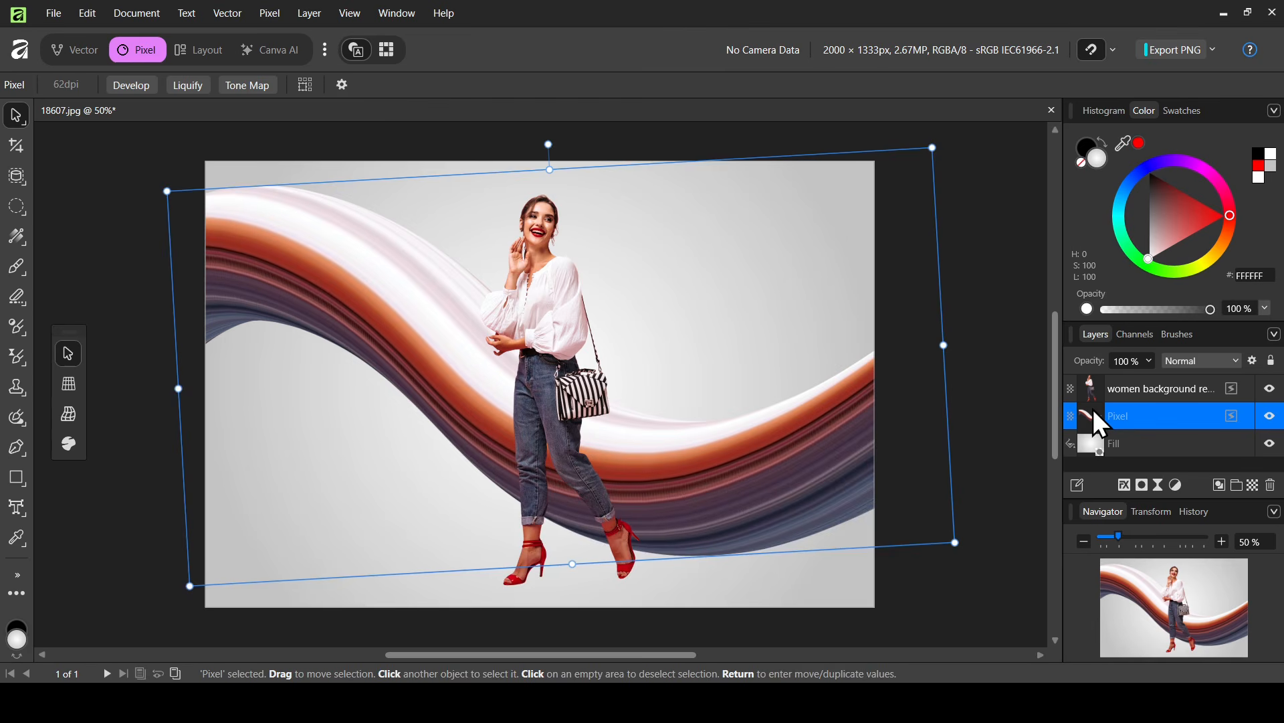
Load the ribbon's outline as a selection and add an empty pixel layer directly above the ribbon layer
ctrl+click(1093, 409)
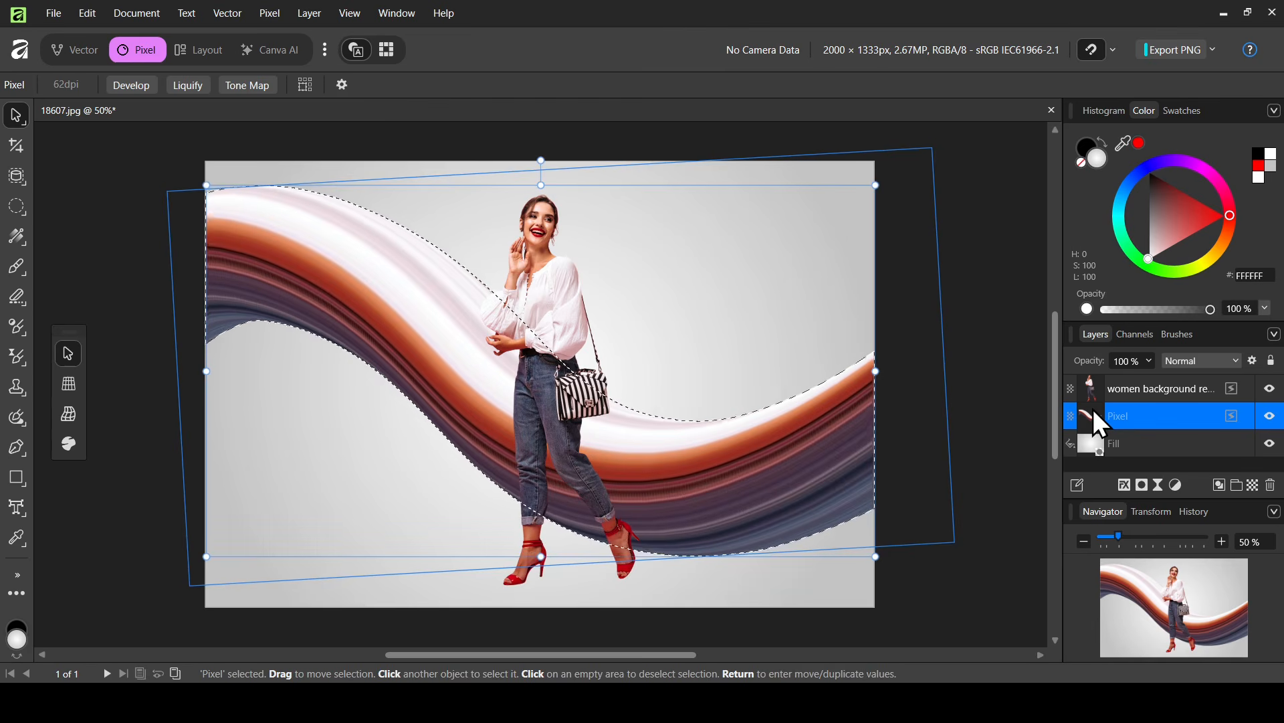
click(1256, 488)
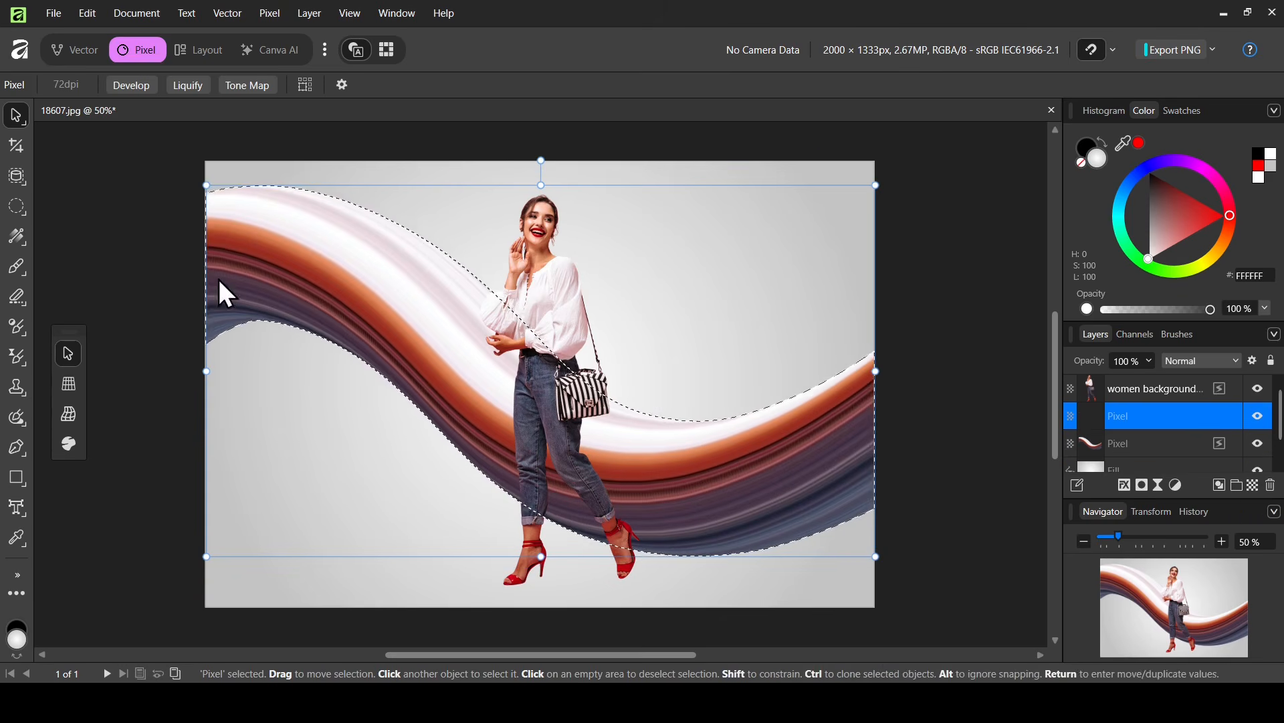
Activate the Paint Brush Tool with the Basic 128 Round Brush, white FFFFFF as its colour and a 300 px size
right_click(19, 268)
click(74, 263)
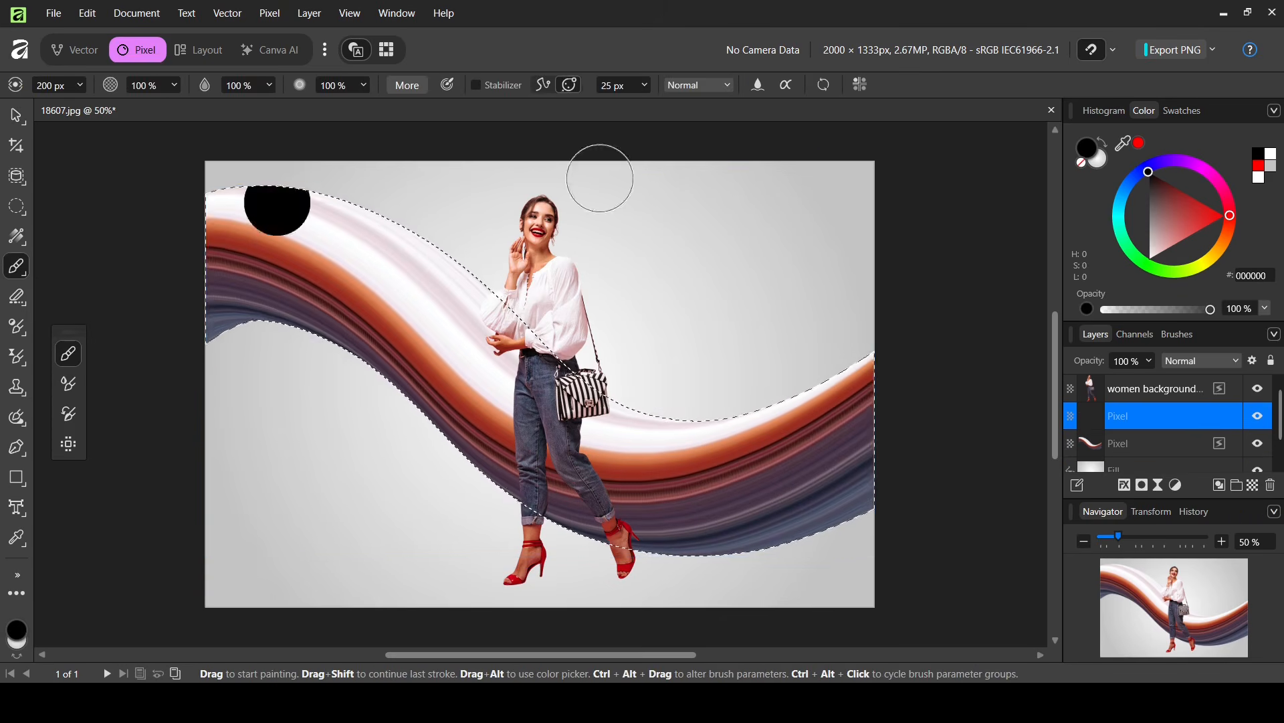
click(1175, 333)
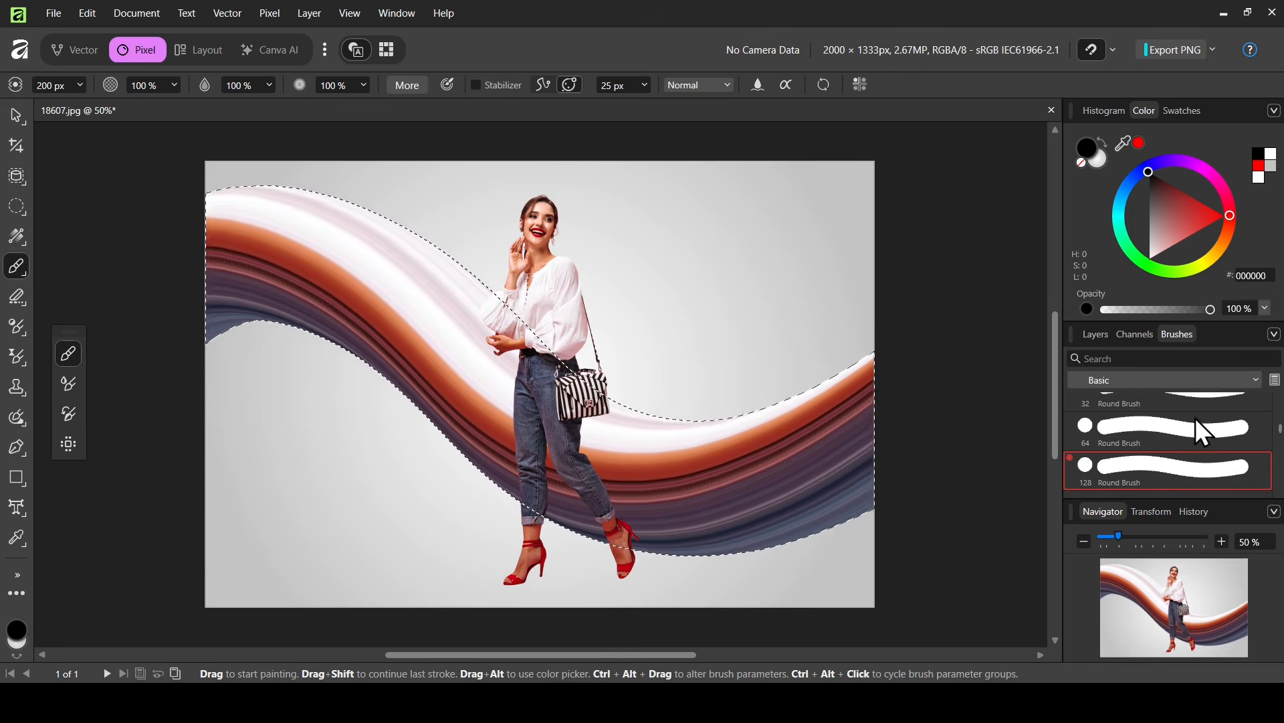
click(1171, 379)
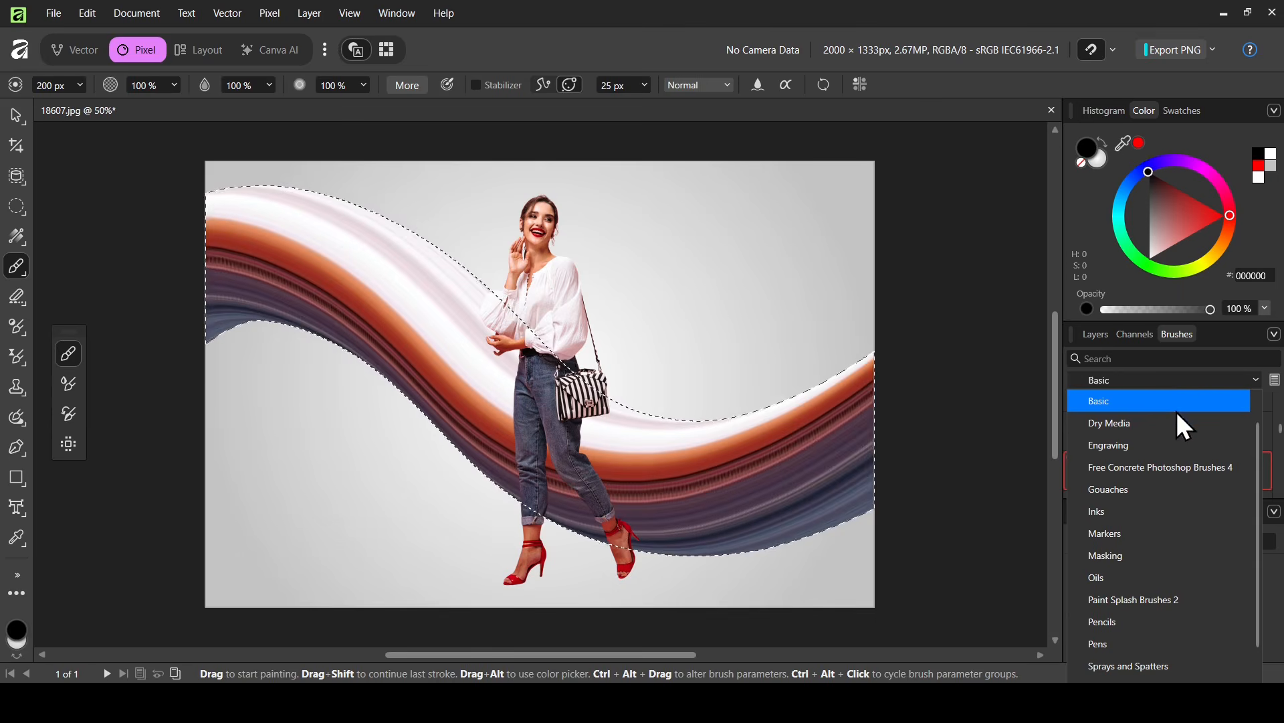
click(1171, 400)
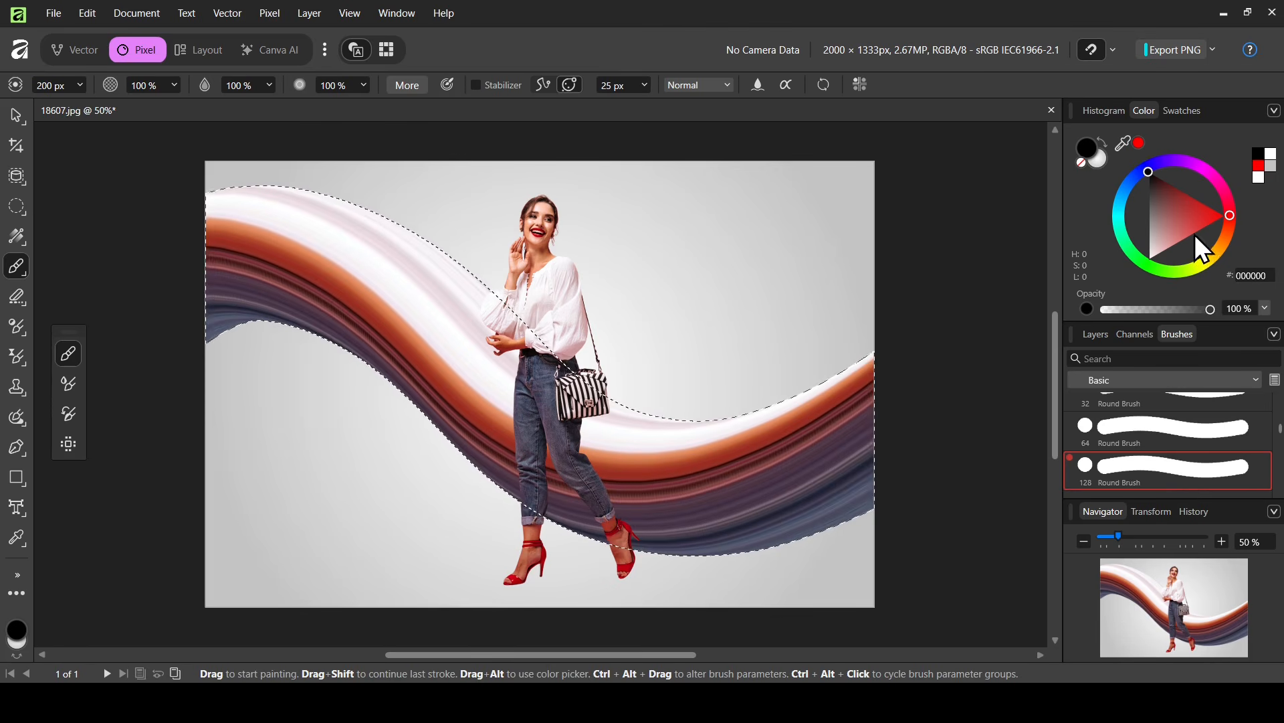
drag(1191, 219, 1137, 299)
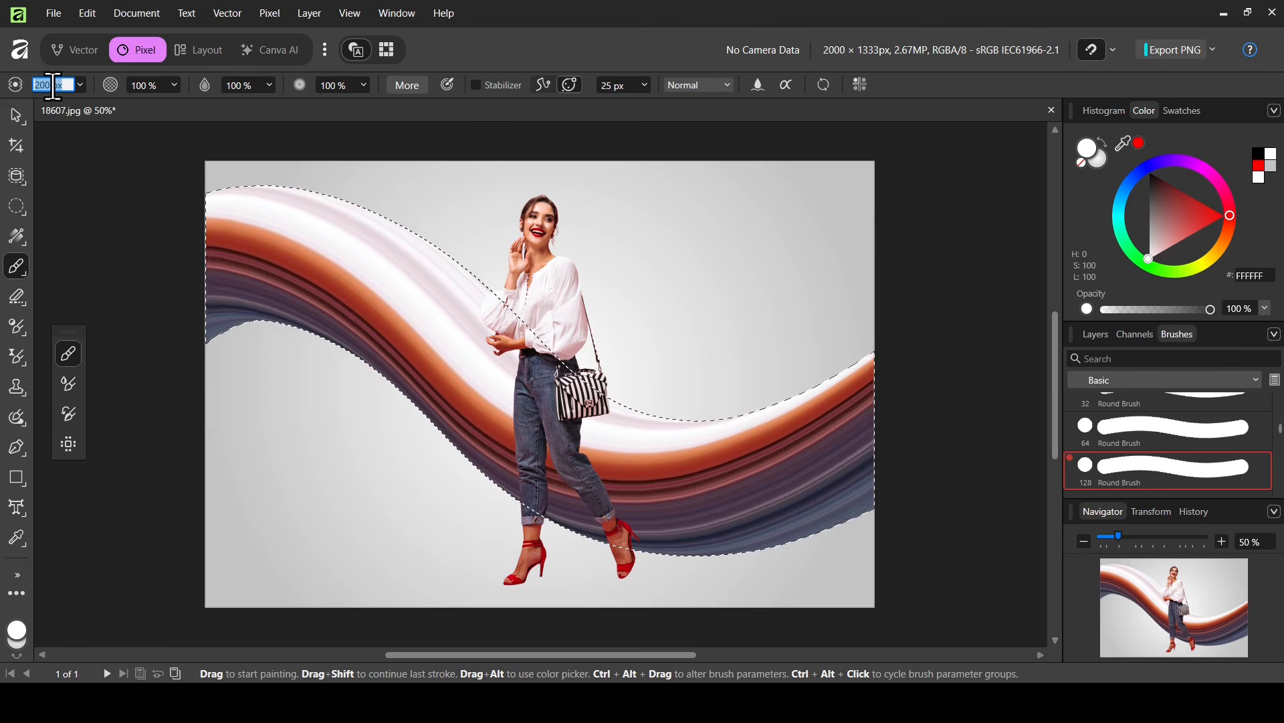
text(300)
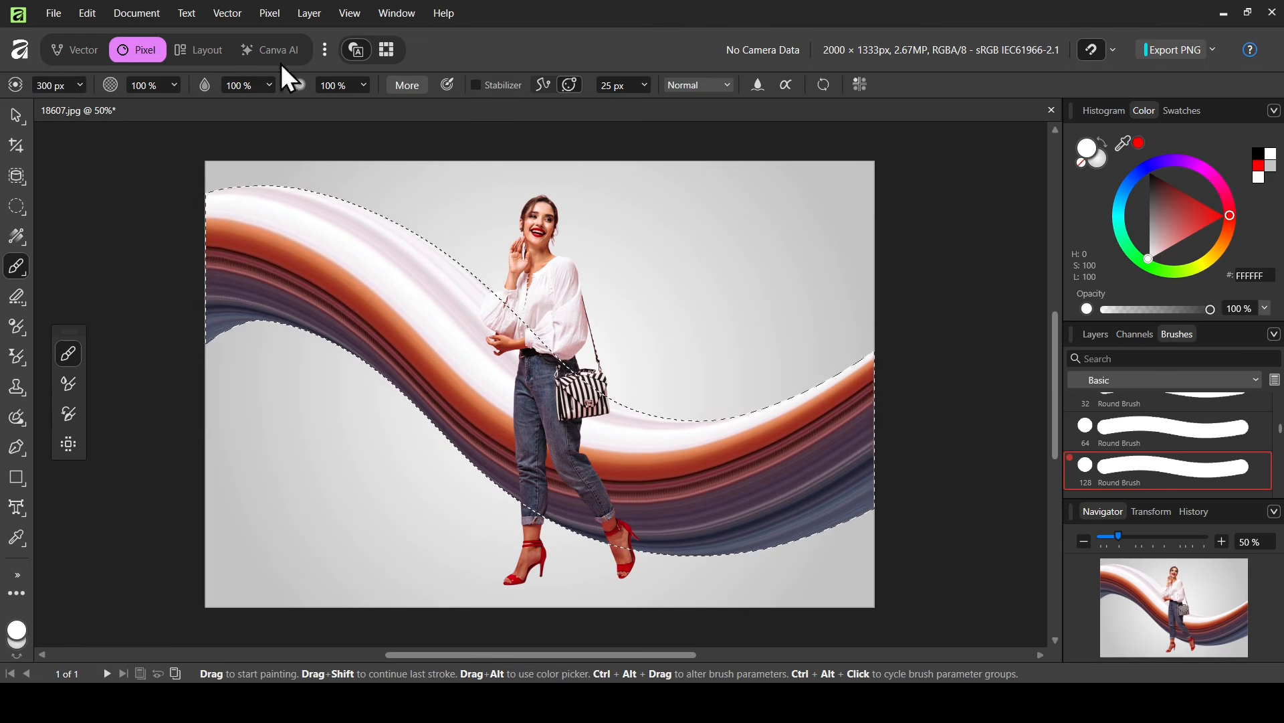
Paint a white stroke across the ribbon beside the woman's legs on the empty pixel layer, within the selection
click(1104, 334)
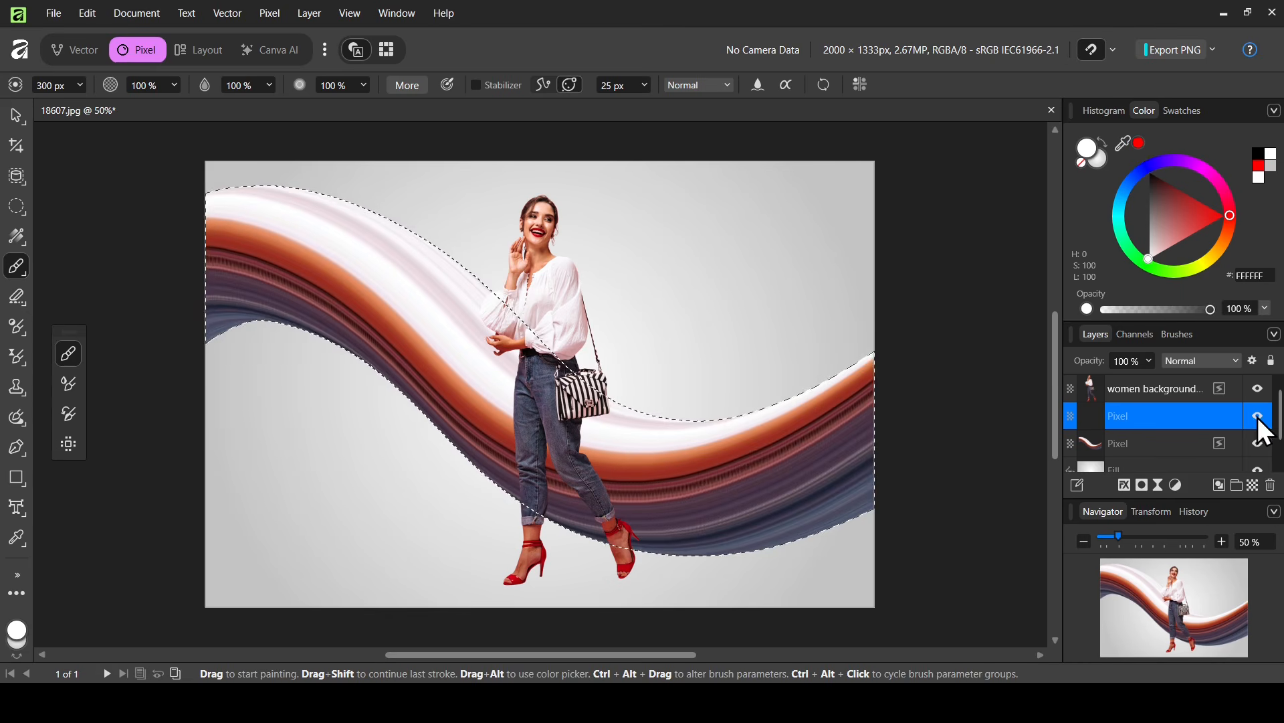
drag(730, 375, 832, 683)
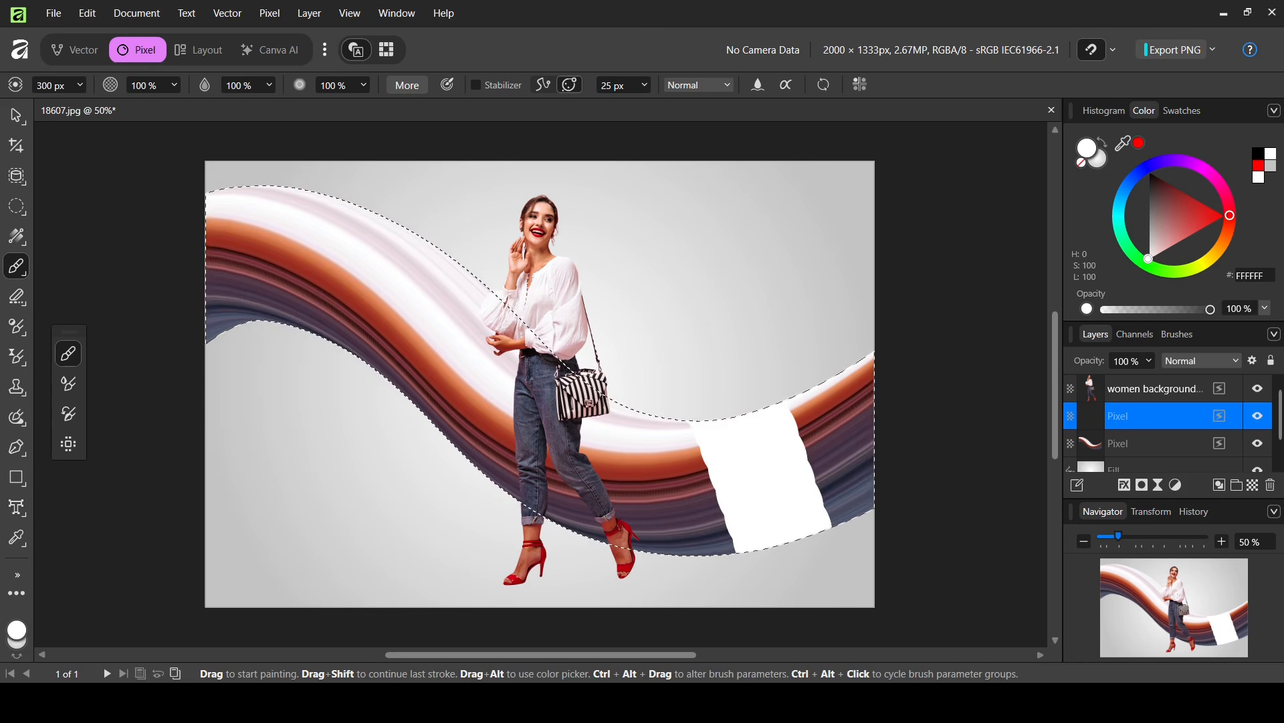
Paint a second white stroke across the ribbon near the canvas's left edge and set the stroke layer's blend mode to Overlay
drag(324, 129, 367, 625)
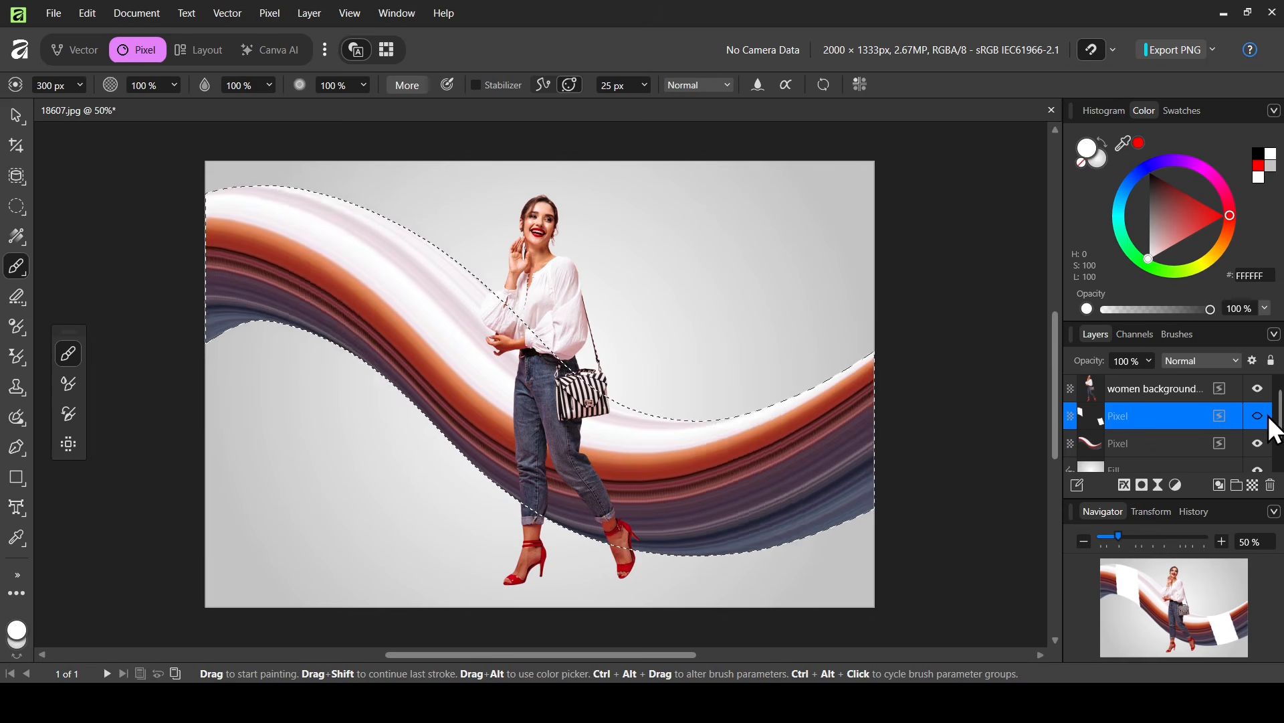
click(1220, 364)
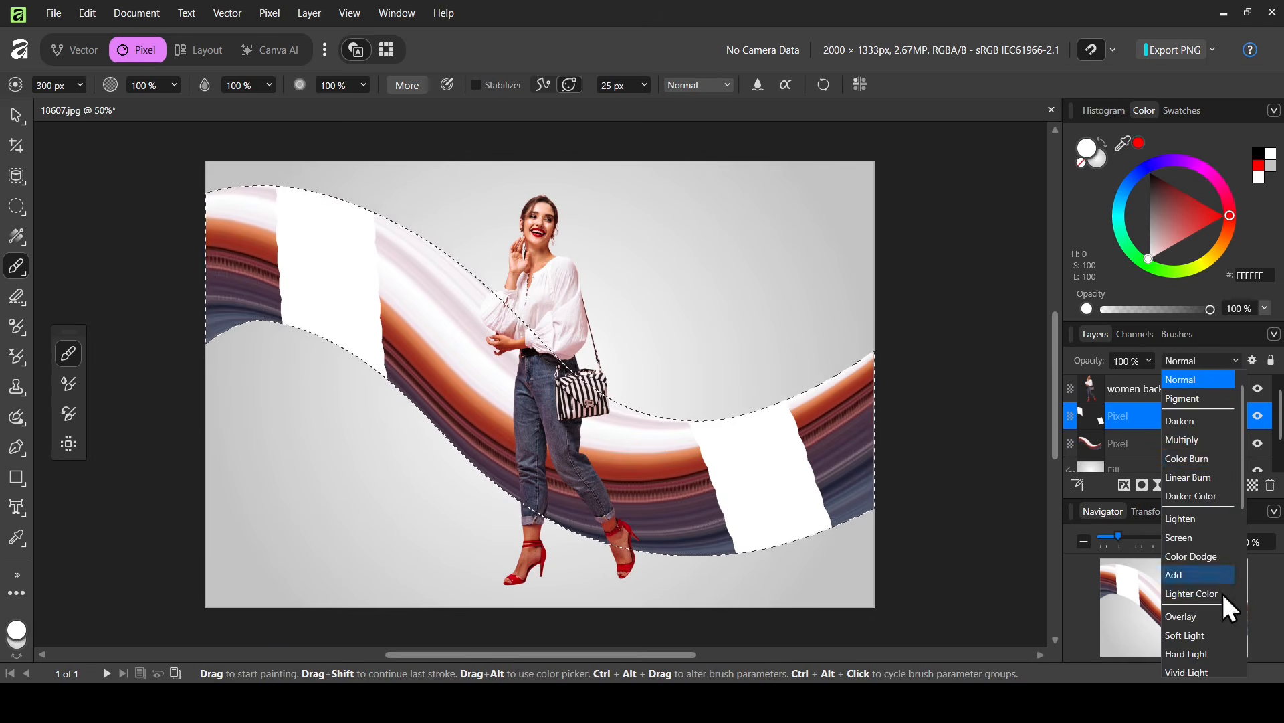
click(1219, 620)
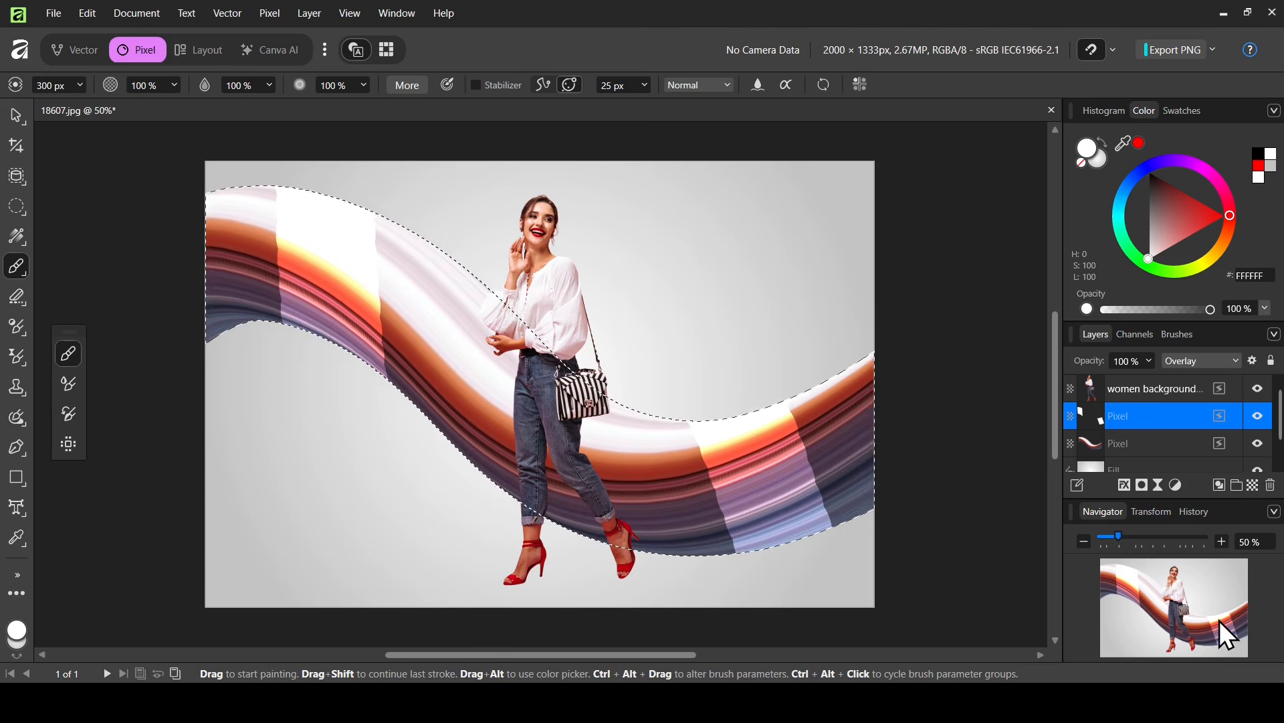
Add a live Gaussian Blur to the white stroke layer and set its radius to 120 px
click(1157, 486)
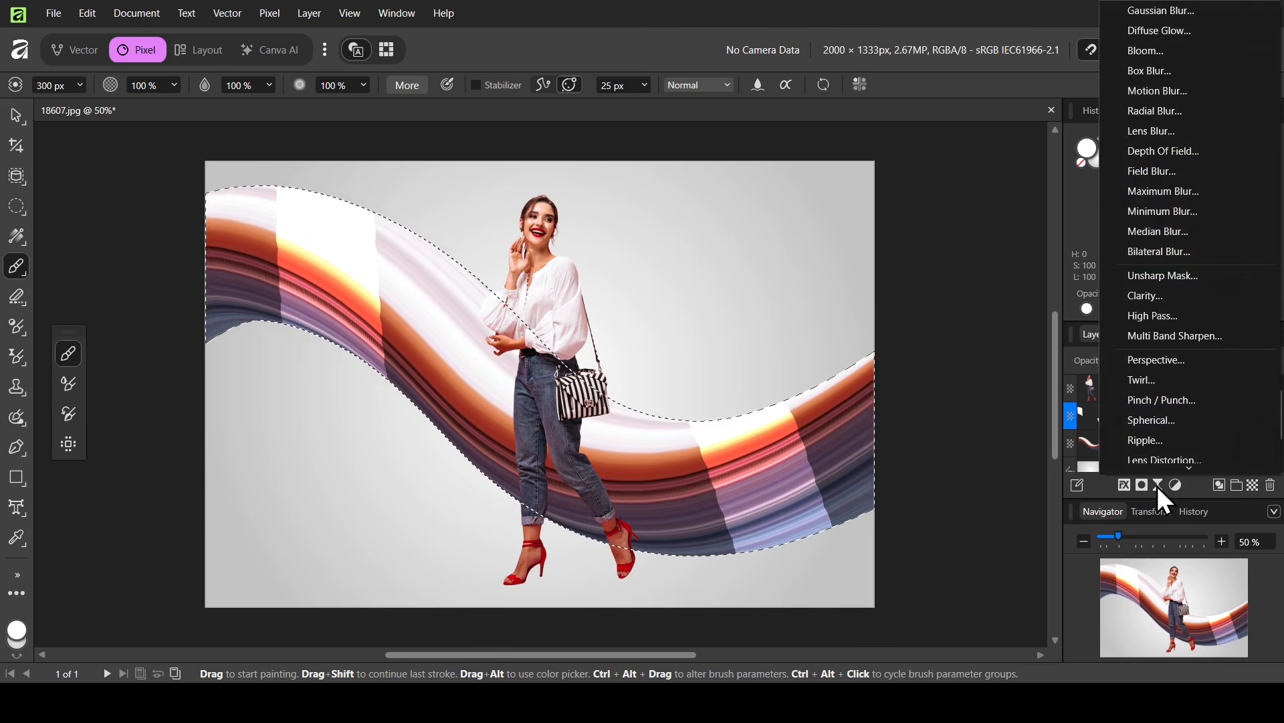
click(1170, 18)
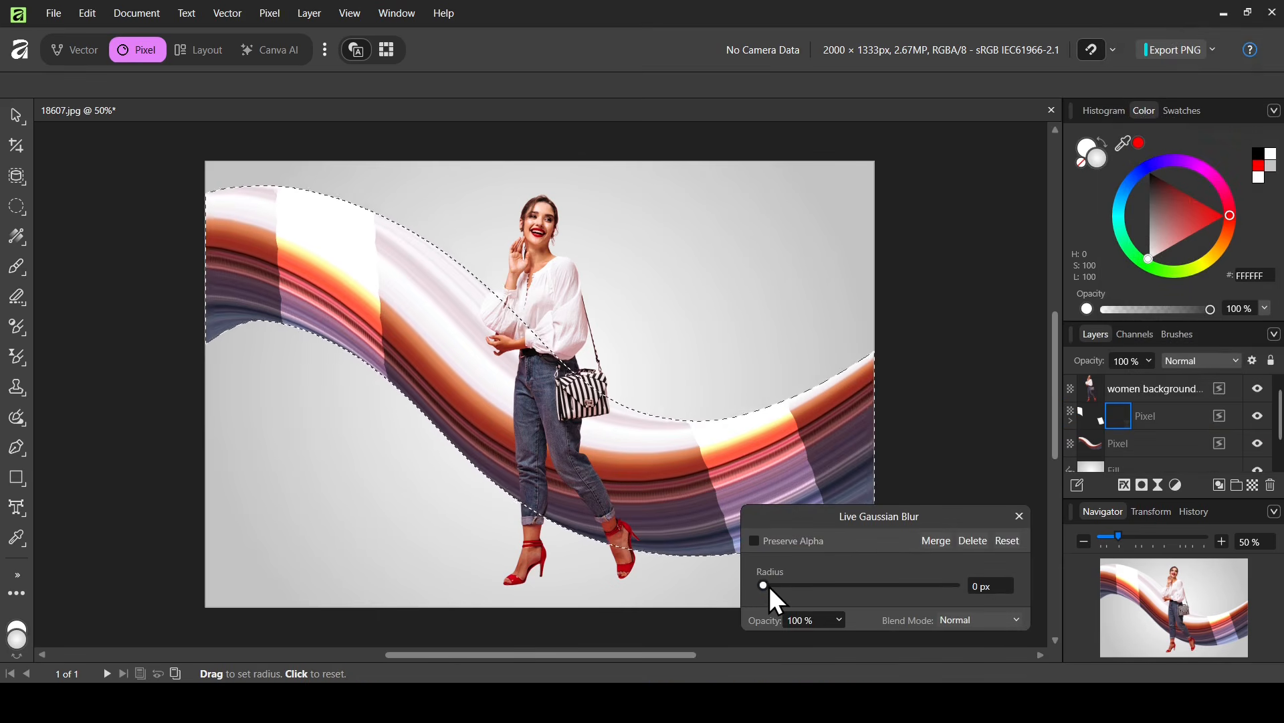
drag(770, 586, 959, 589)
click(990, 591)
text(12)
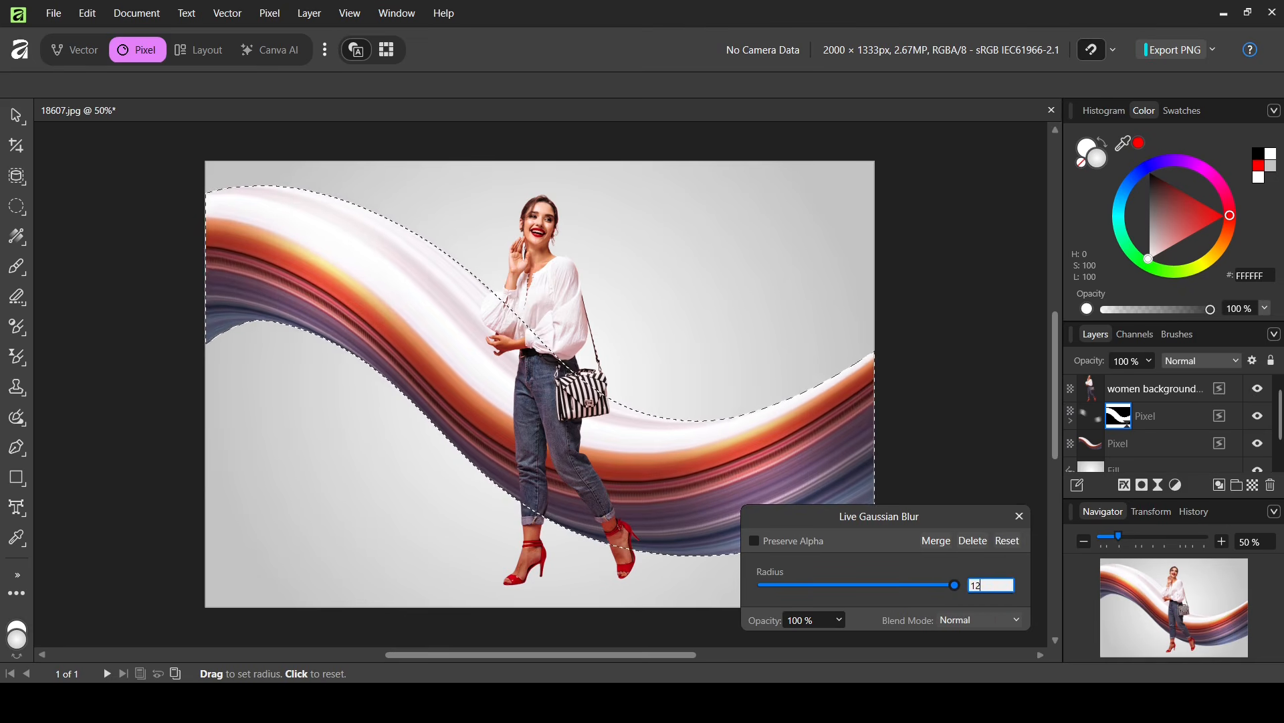
text(0)
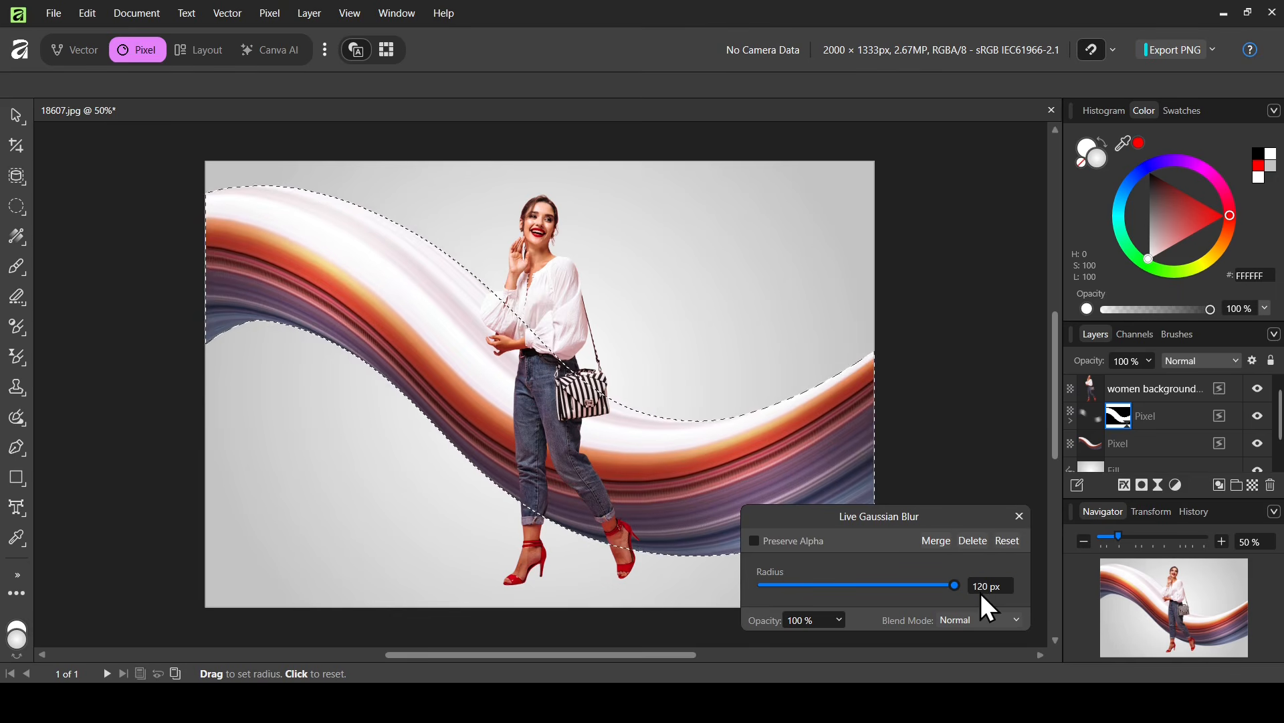
Lower the live Gaussian Blur's radius to 77.1 px and return to the Paint Brush Tool
drag(874, 587, 946, 588)
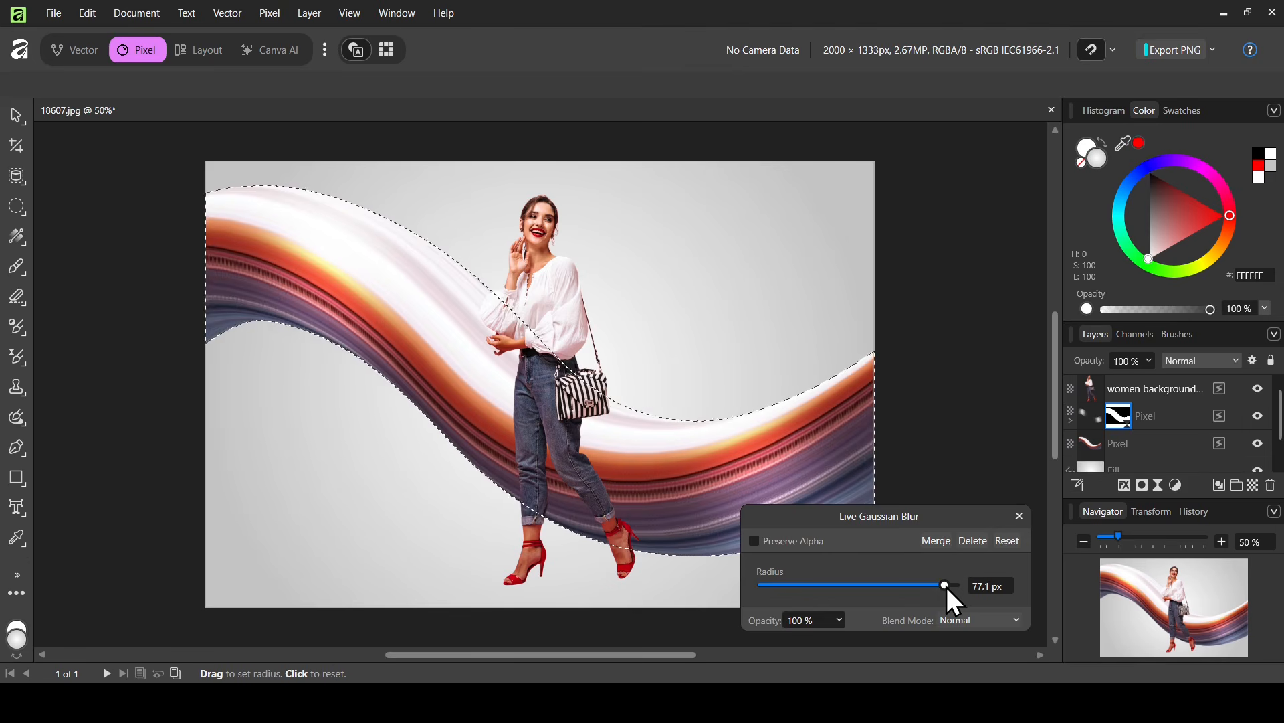
click(1018, 520)
key(b)
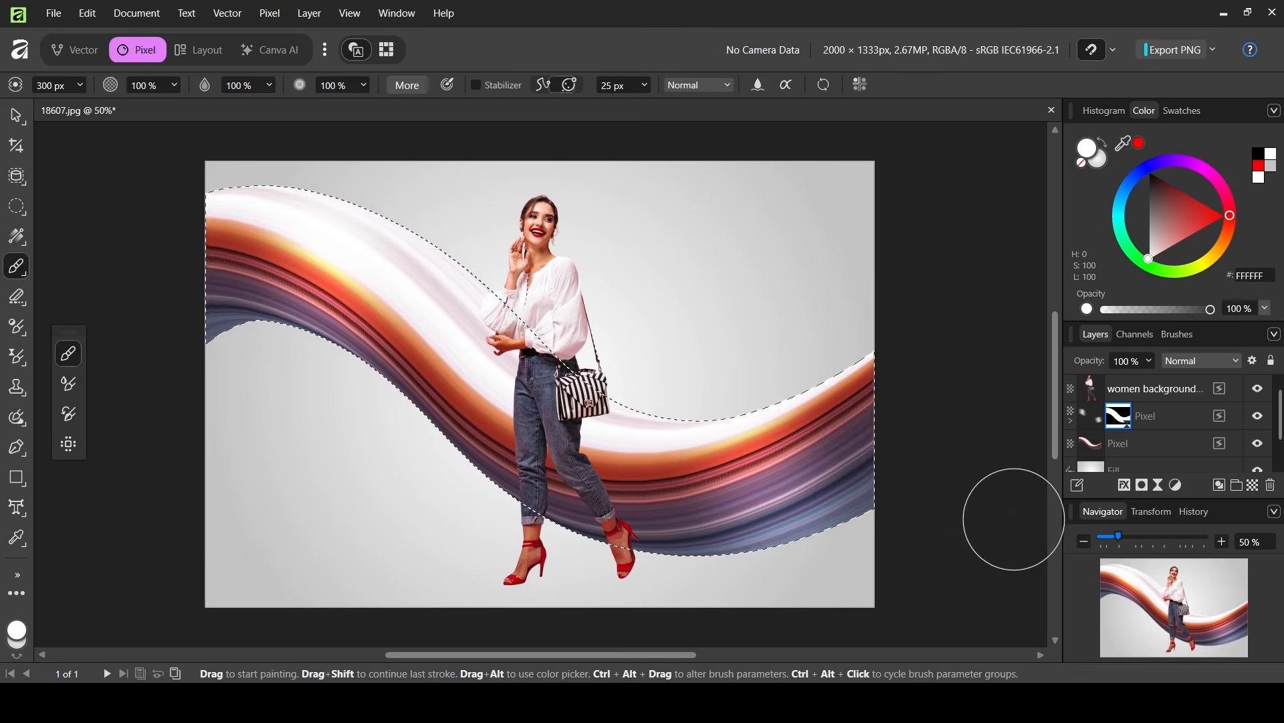
Clear the pixel selection around the ribbon
click(268, 16)
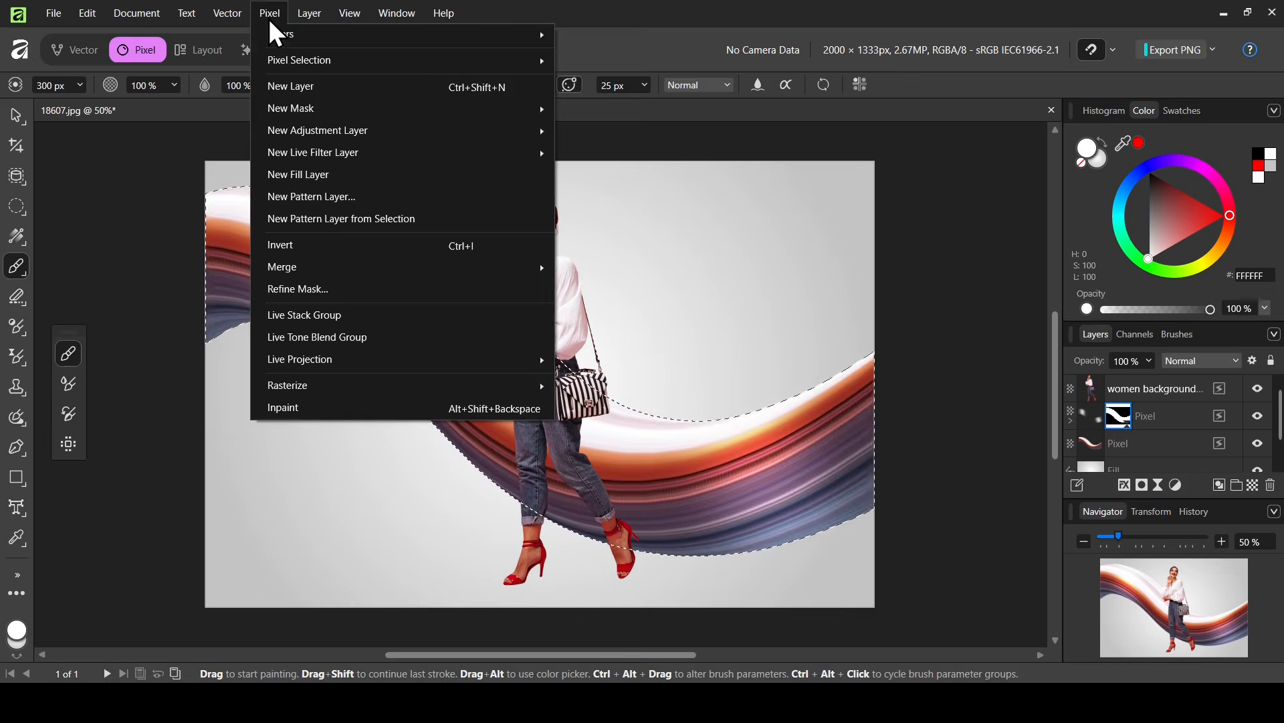
mouse_move(307, 65)
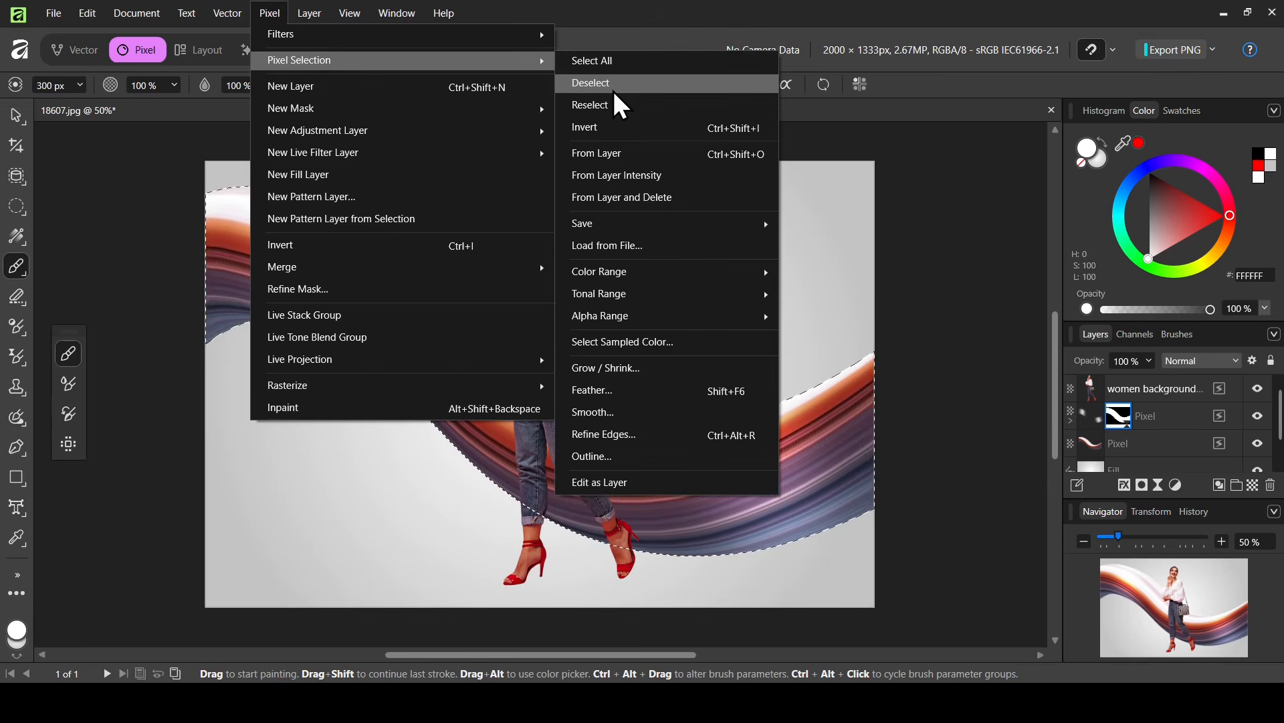
click(612, 88)
Duplicate the woman cutout layer and select the lower of the two copies
click(1116, 388)
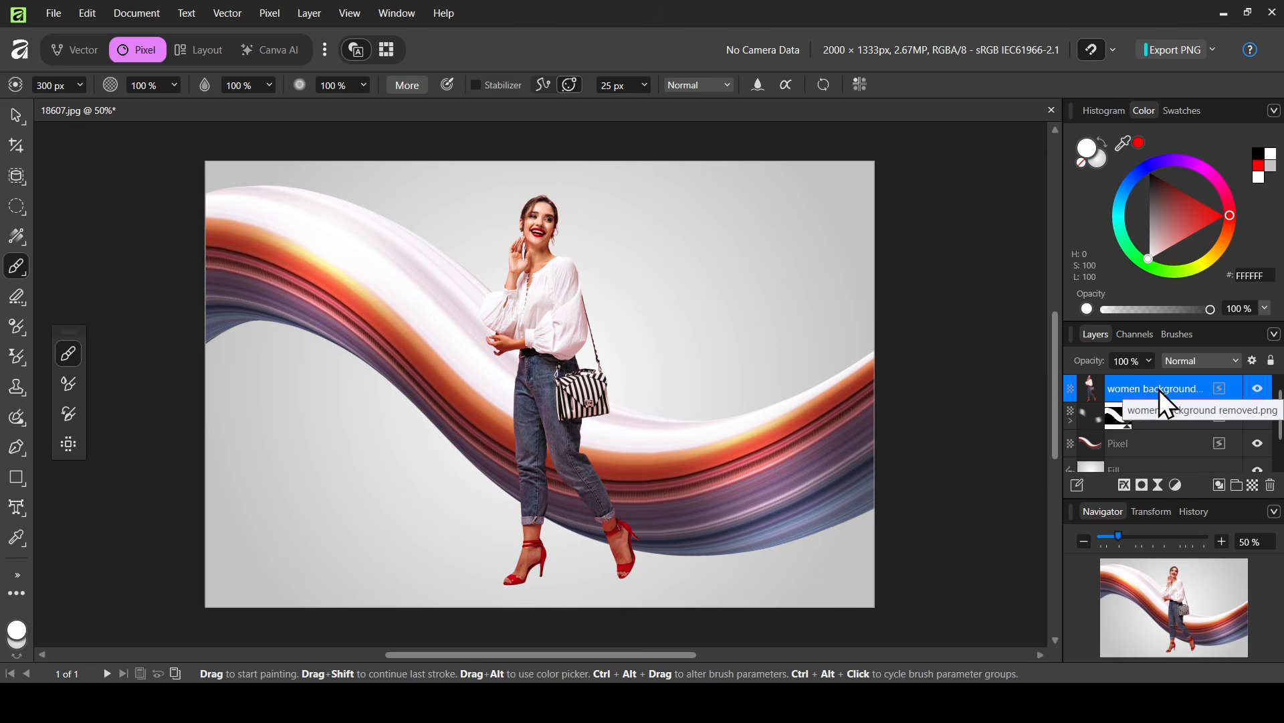
key(ctrl+j)
click(1156, 419)
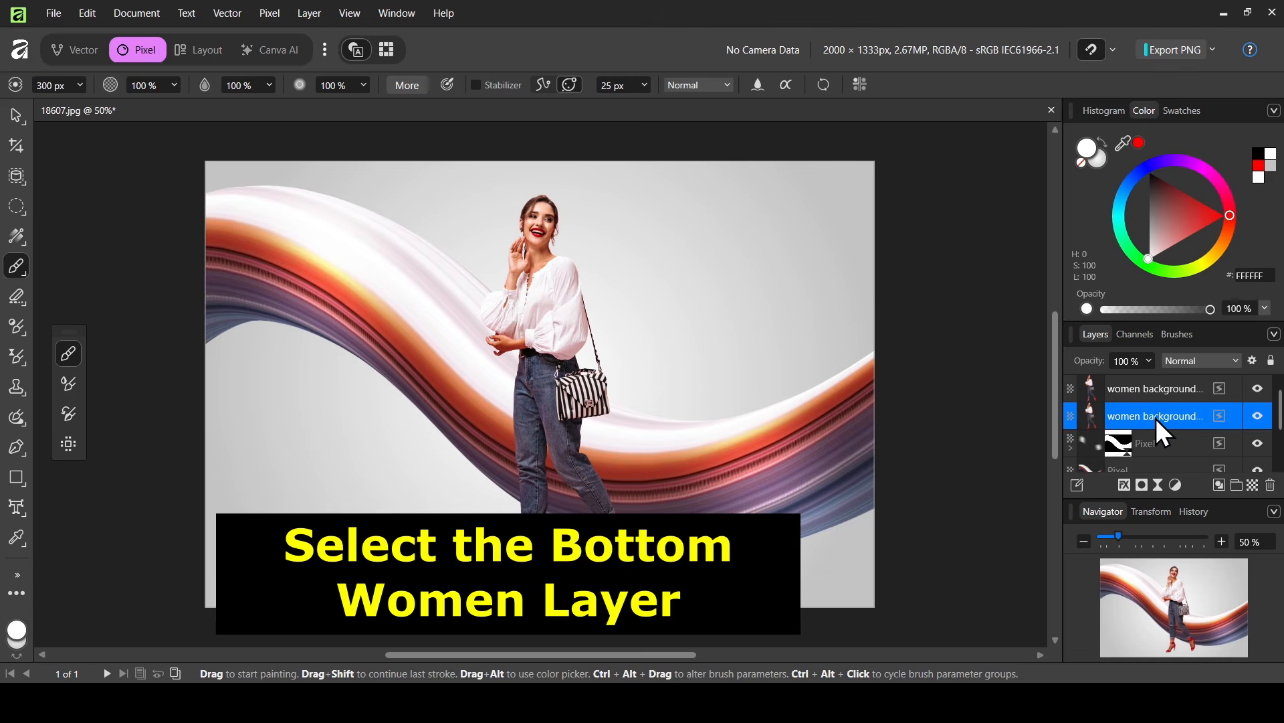
Give the lower woman layer an Outer Shadow effect with a 10.8 px radius and a 20.9 px offset
click(1125, 485)
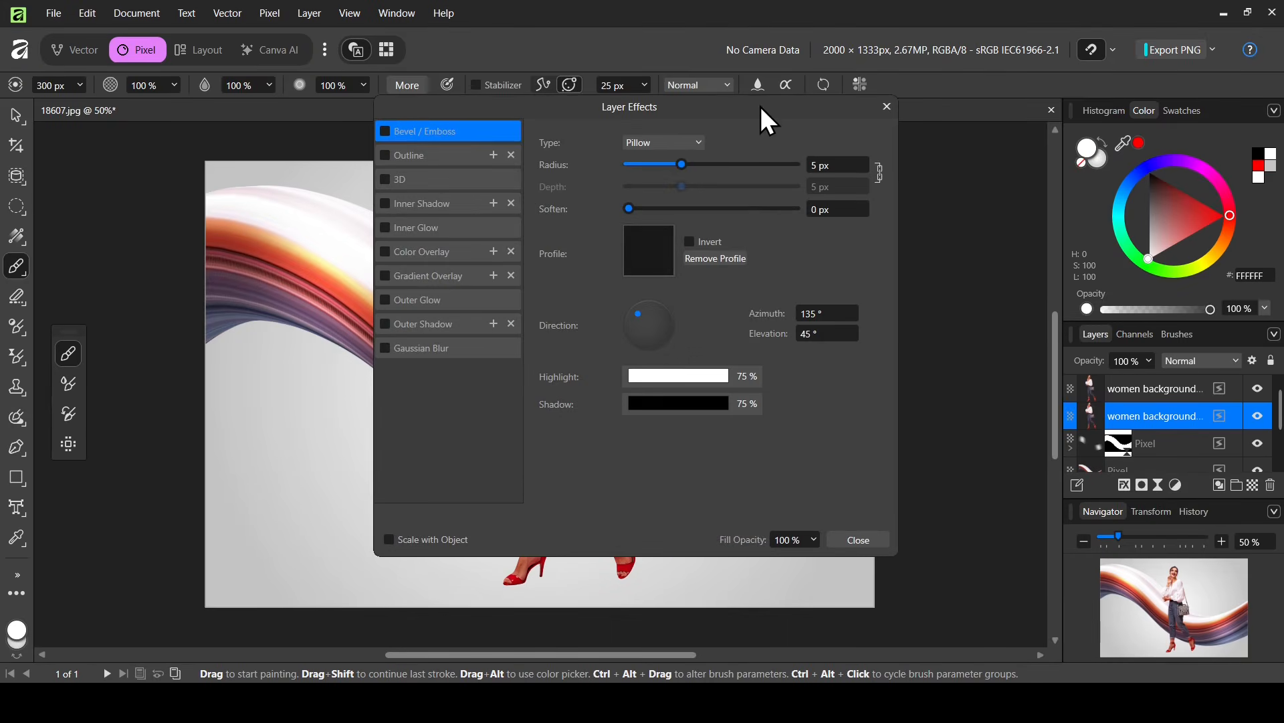
drag(760, 106, 1089, 123)
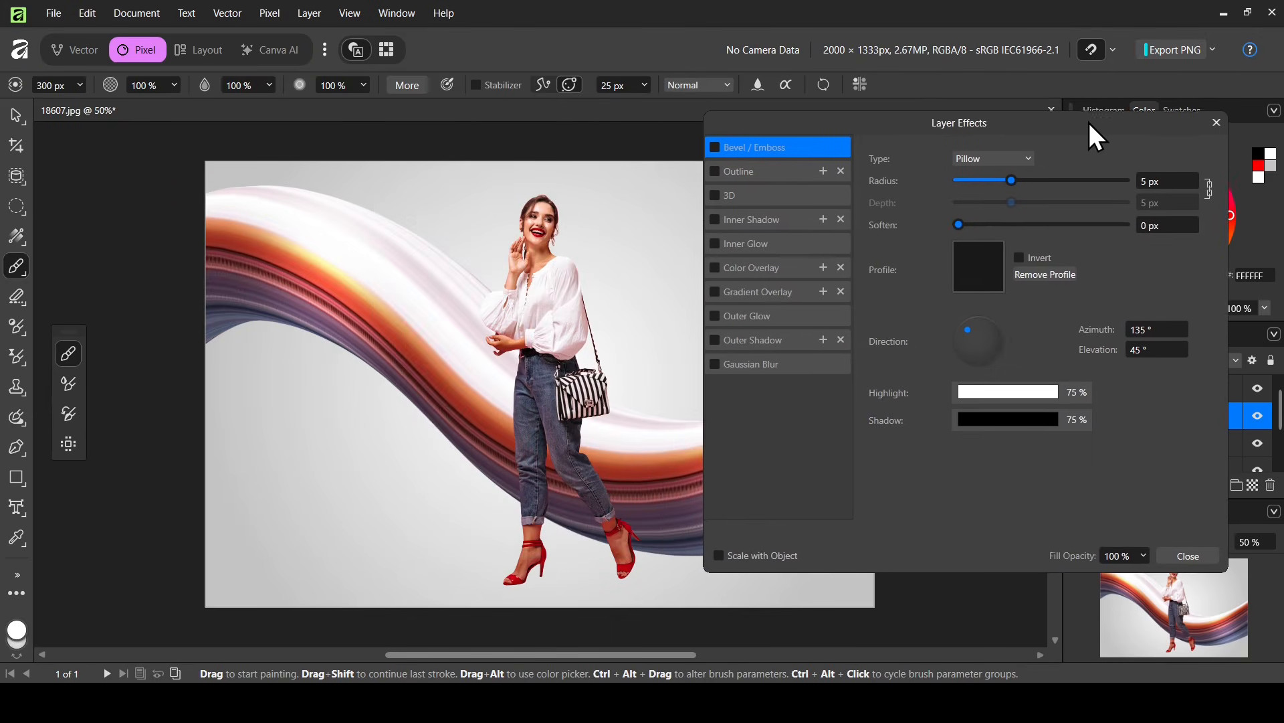
click(768, 352)
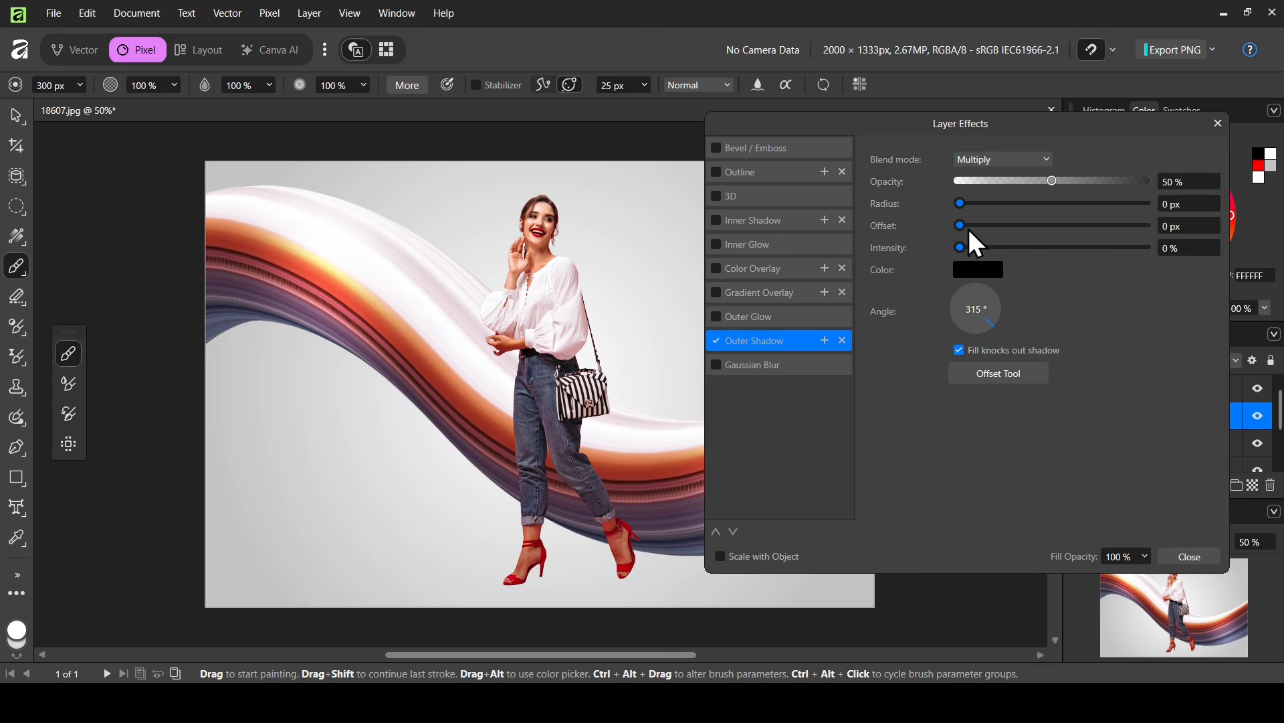
drag(962, 205, 1042, 214)
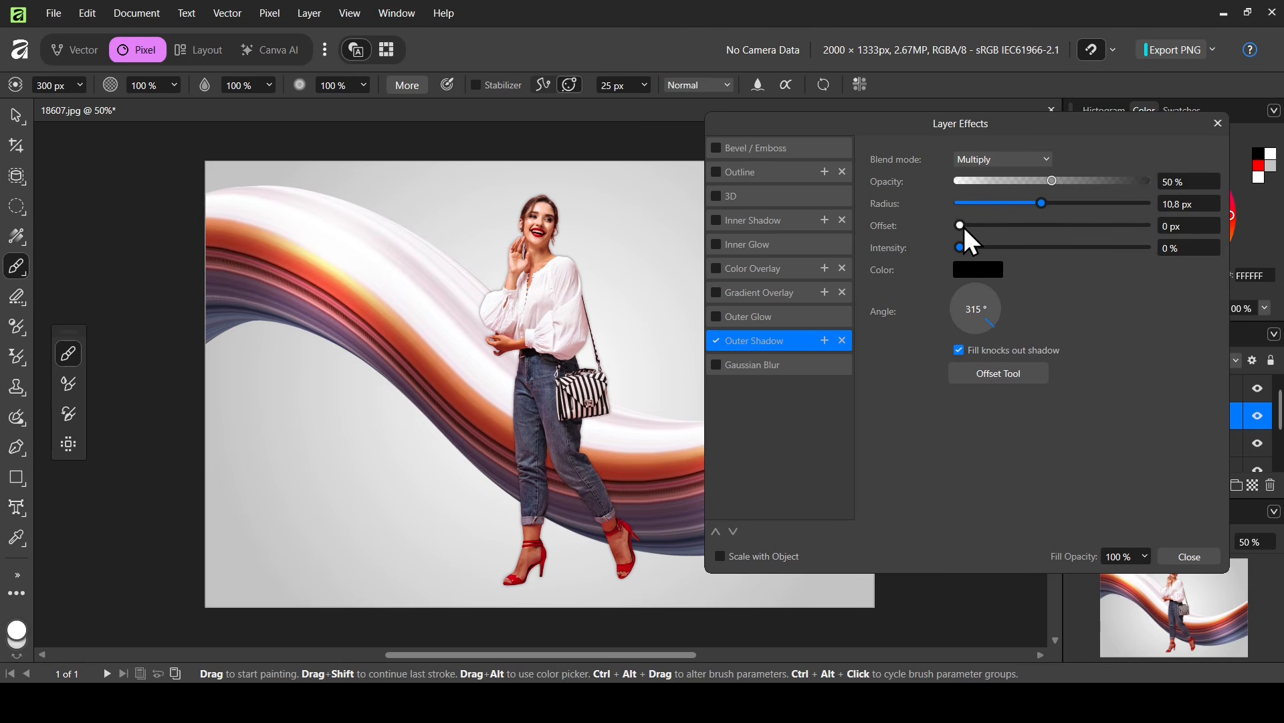
drag(966, 229, 1065, 236)
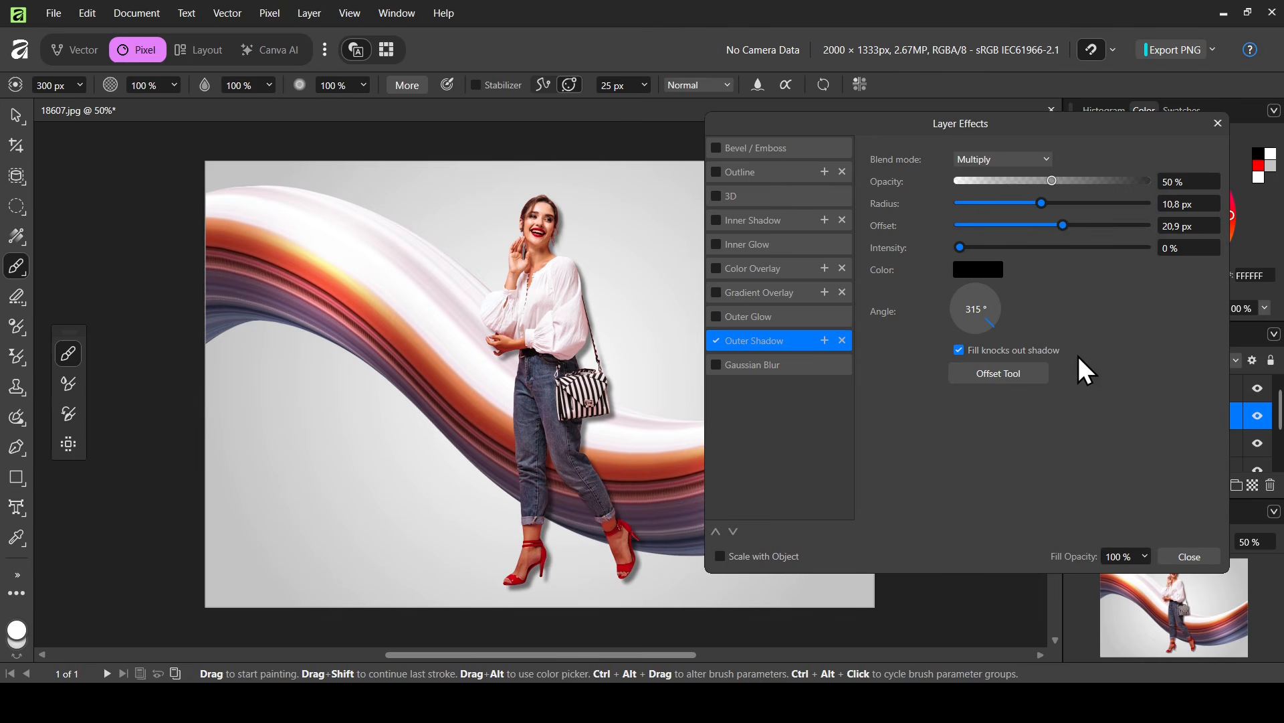
click(1218, 123)
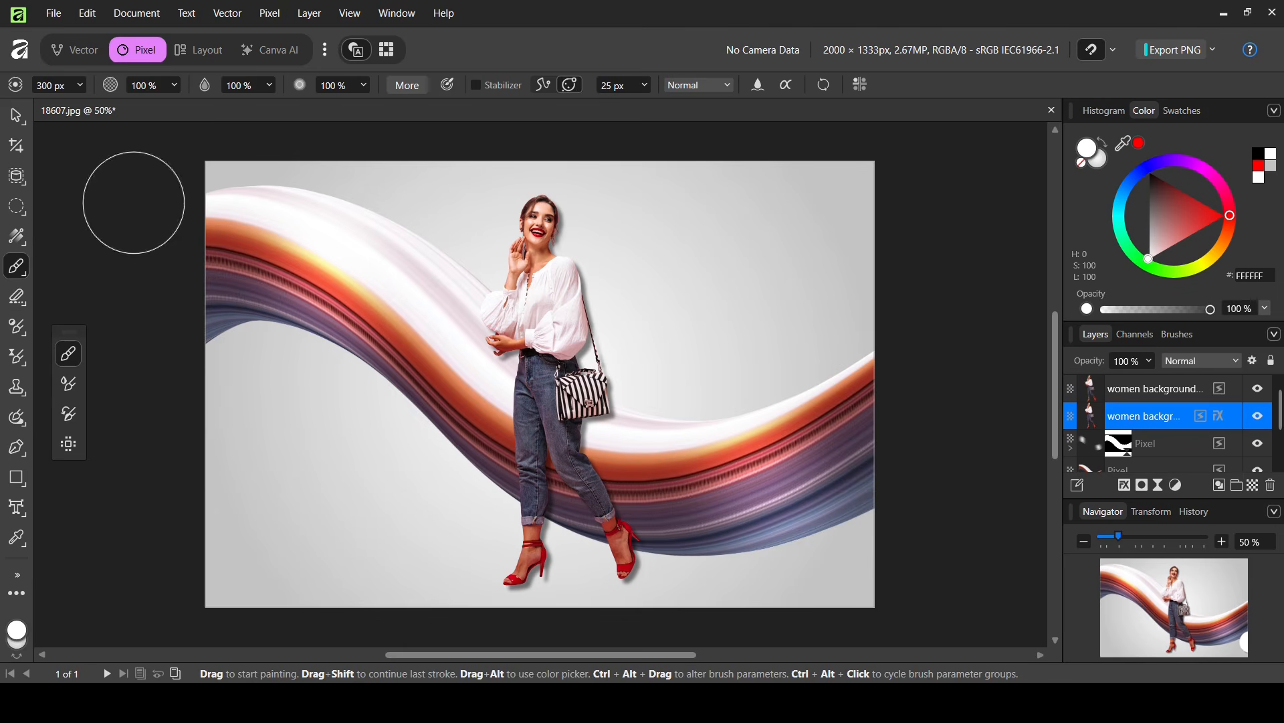
Activate the Move Tool and load the ribbon layer's outline as a pixel selection
right_click(26, 122)
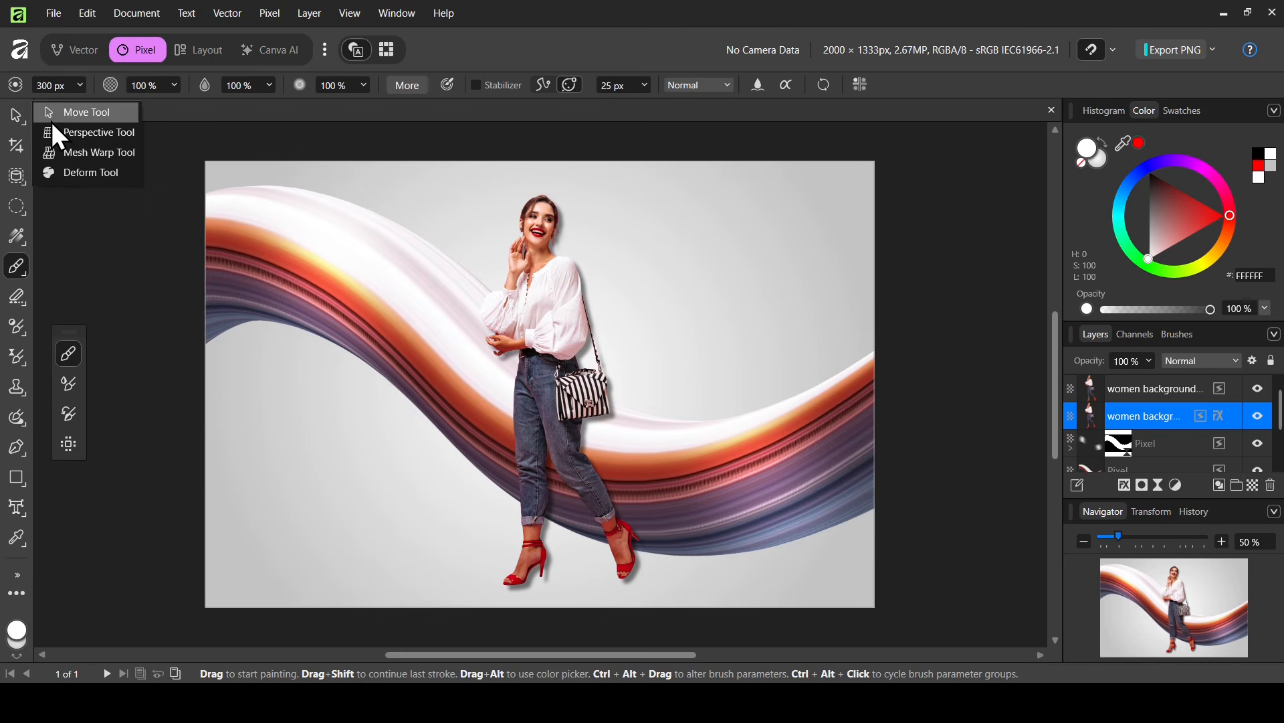
click(54, 113)
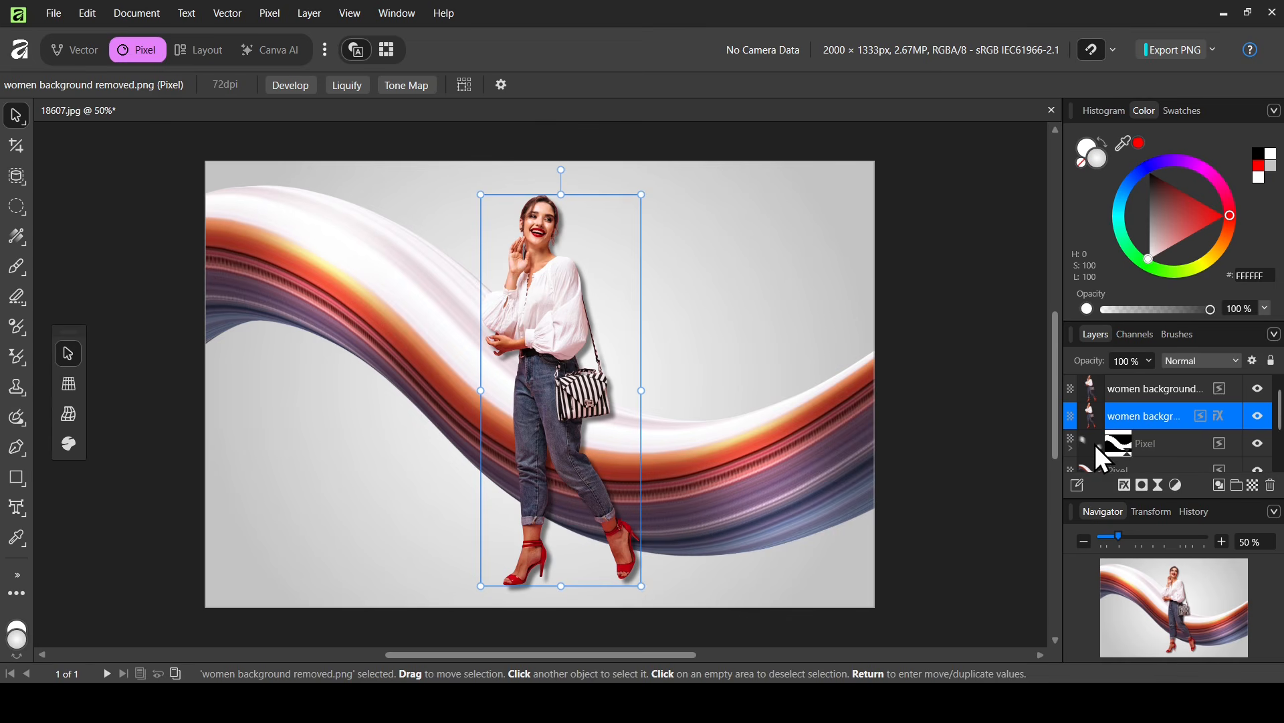
click(1090, 471)
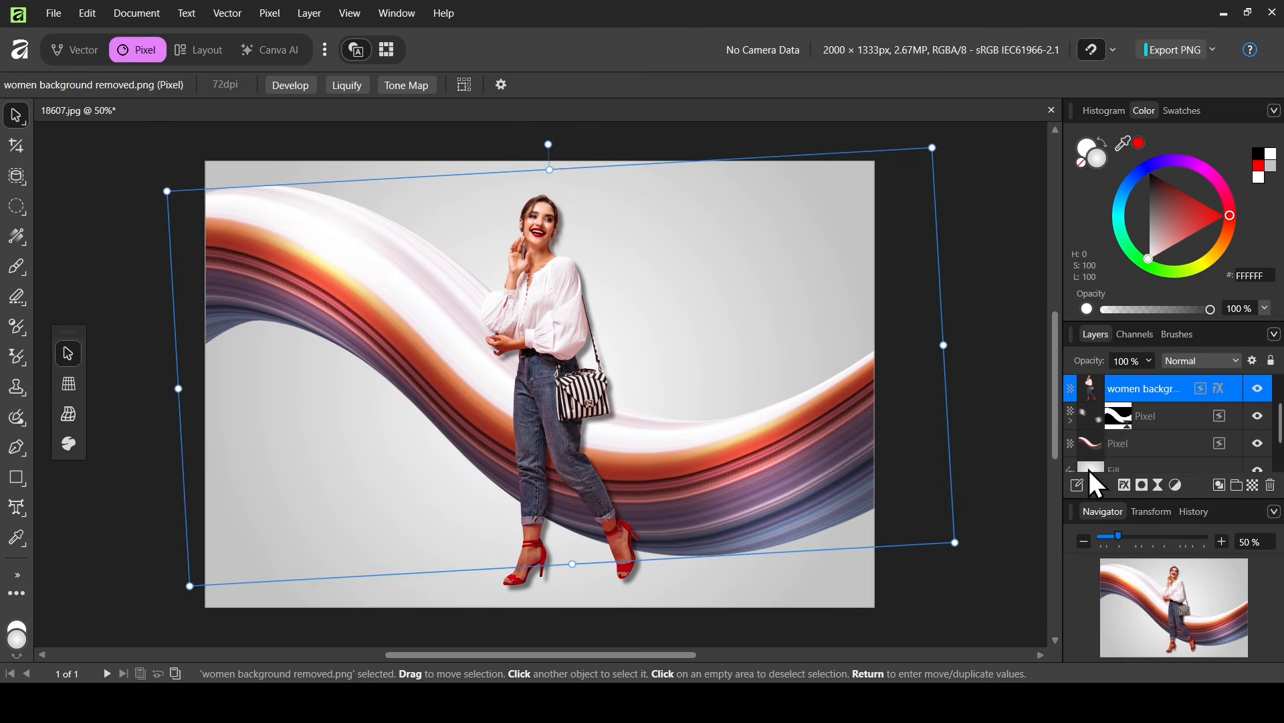
click(1259, 445)
click(1259, 445)
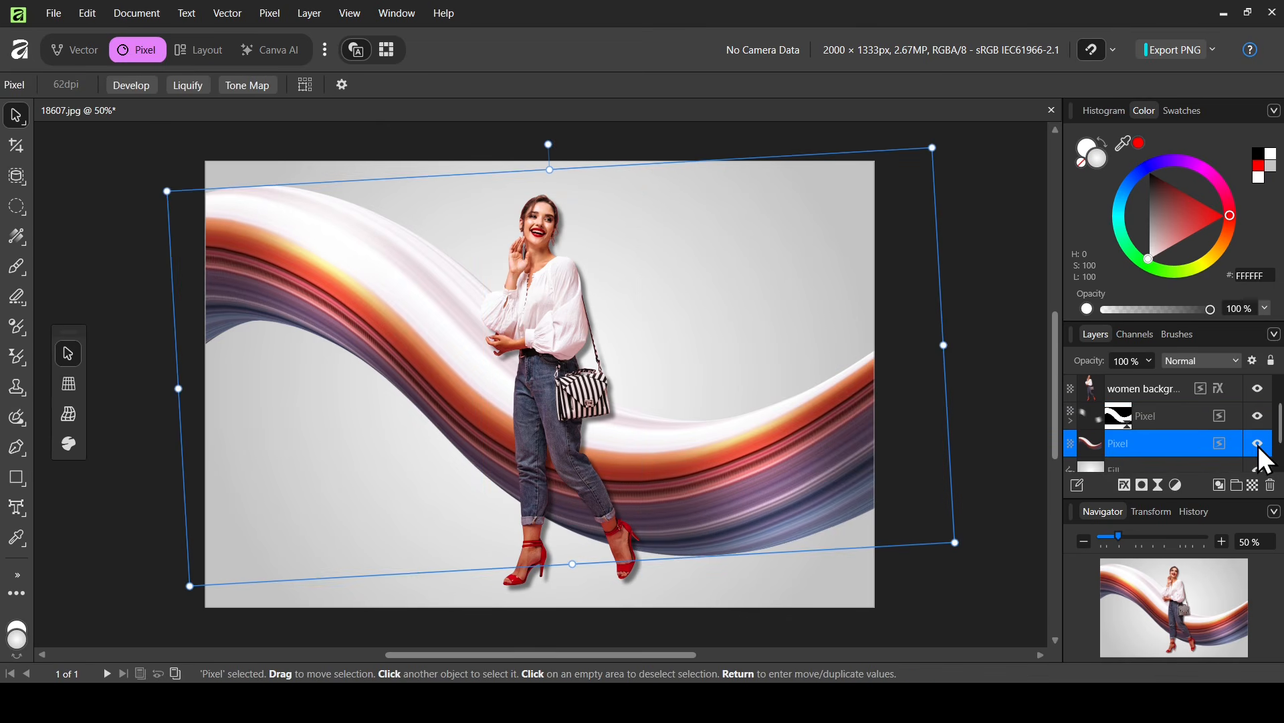
ctrl+click(1096, 445)
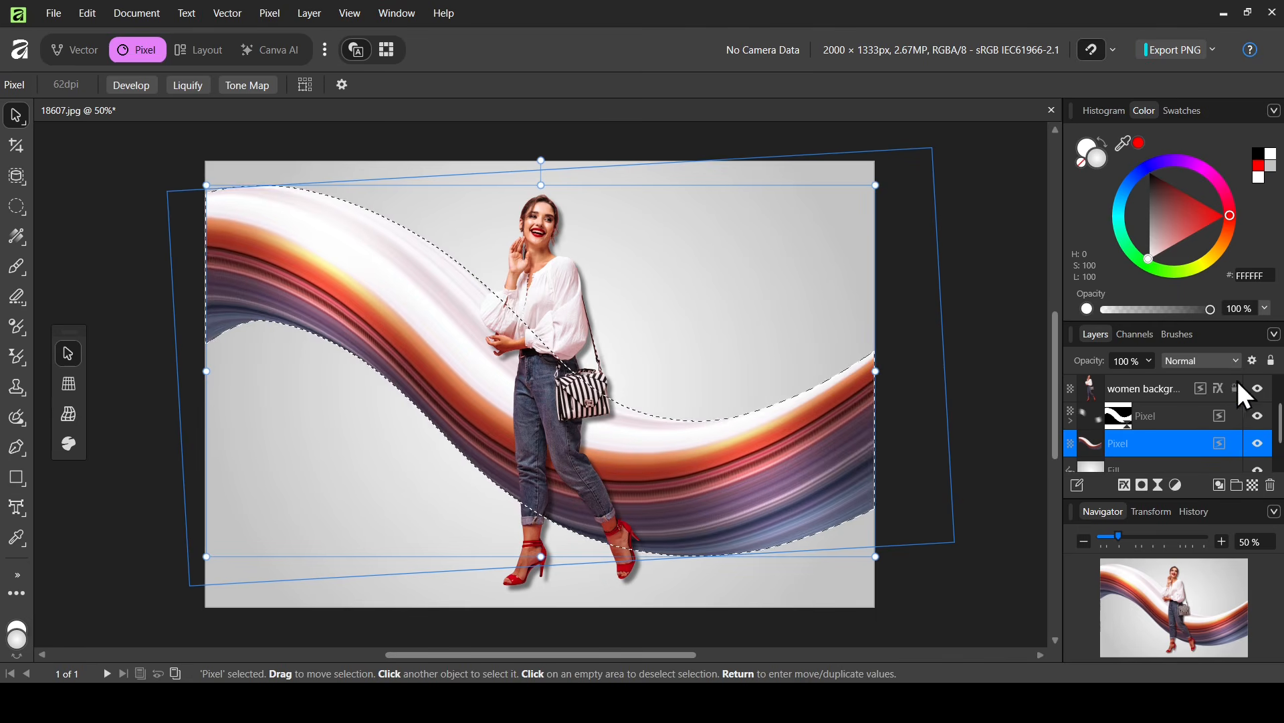
Mask the lower woman layer with the ribbon selection so its shadow is confined to the ribbon
drag(1279, 432, 1279, 398)
click(1144, 417)
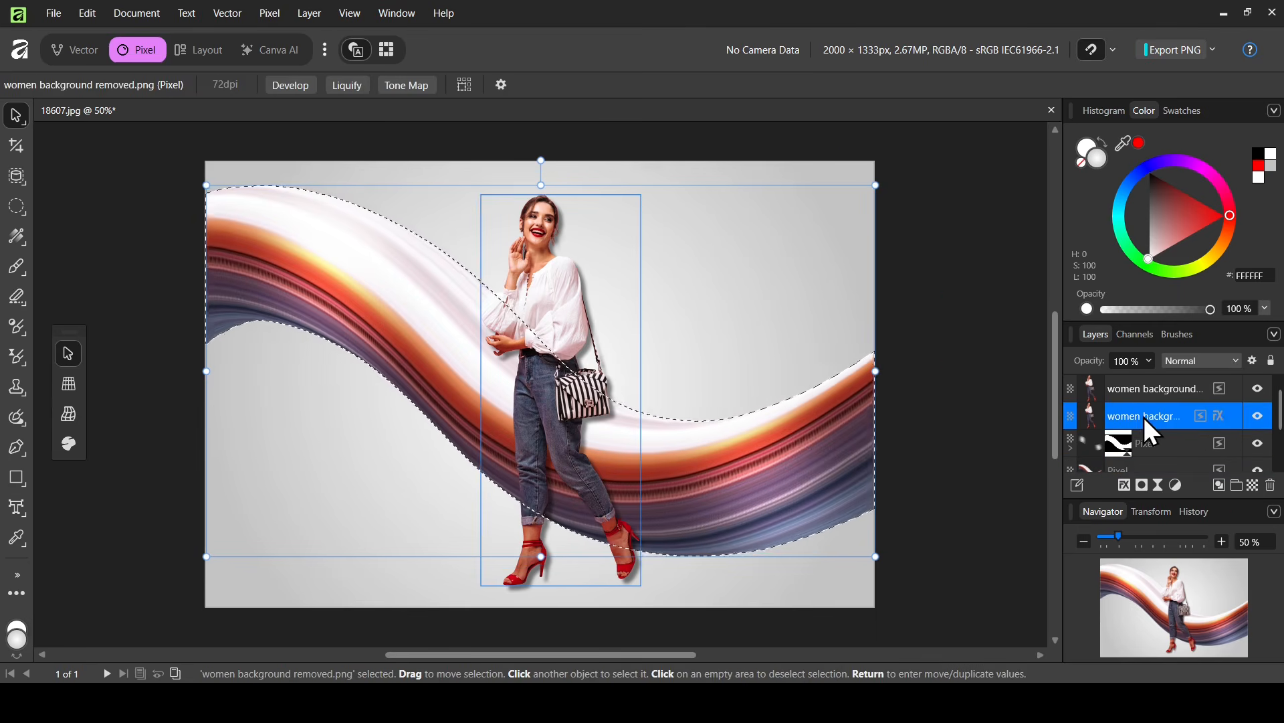
click(1259, 417)
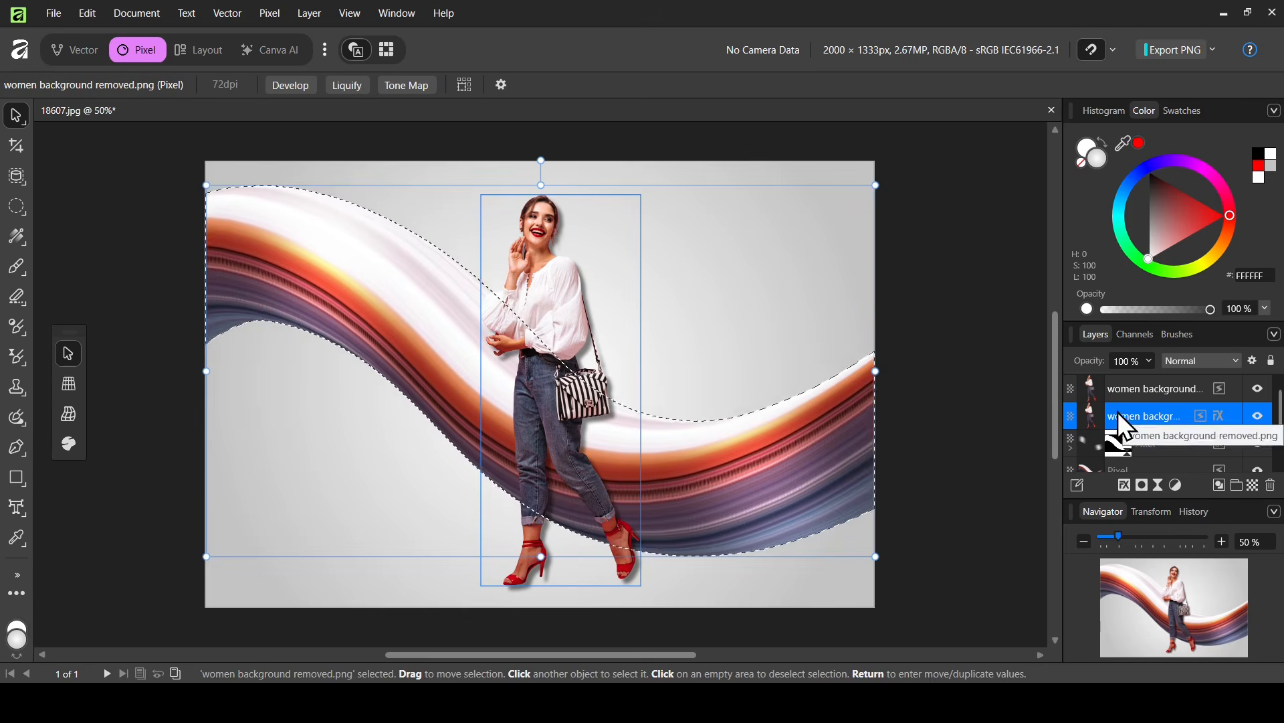
click(1142, 483)
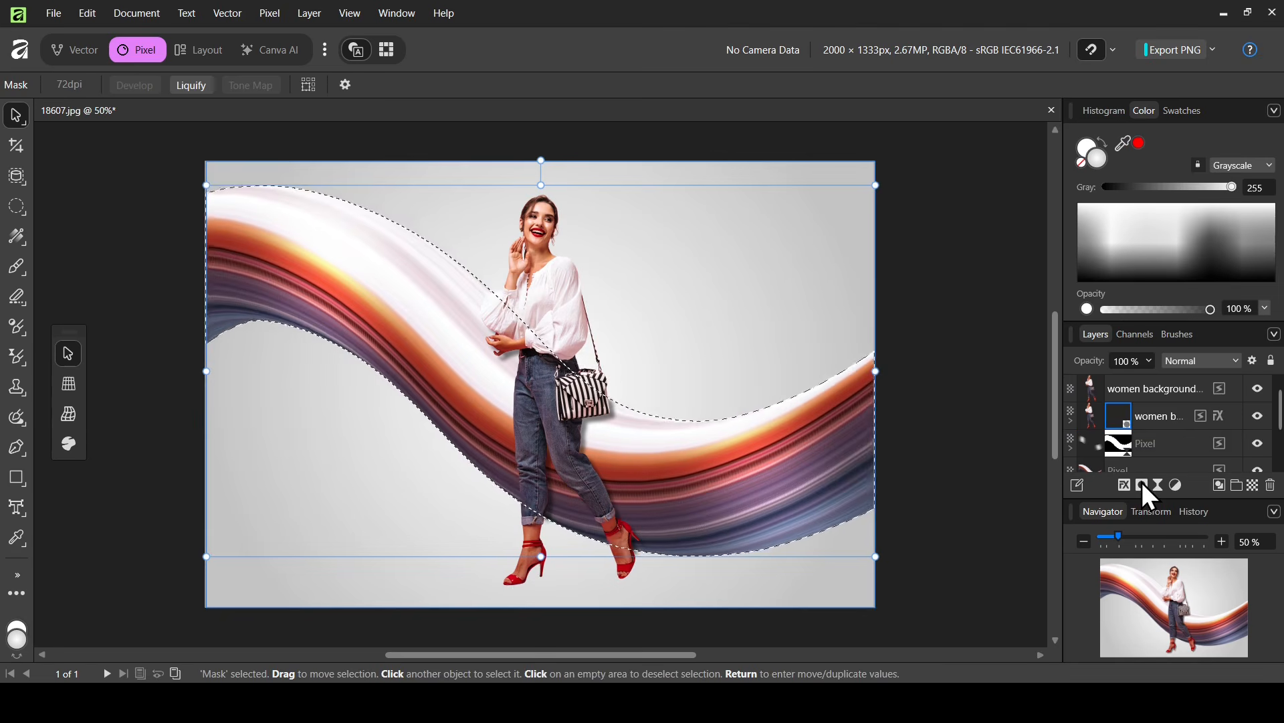
Clear the pixel selection and select the masked lower woman layer instead of its mask
click(271, 16)
mouse_move(535, 60)
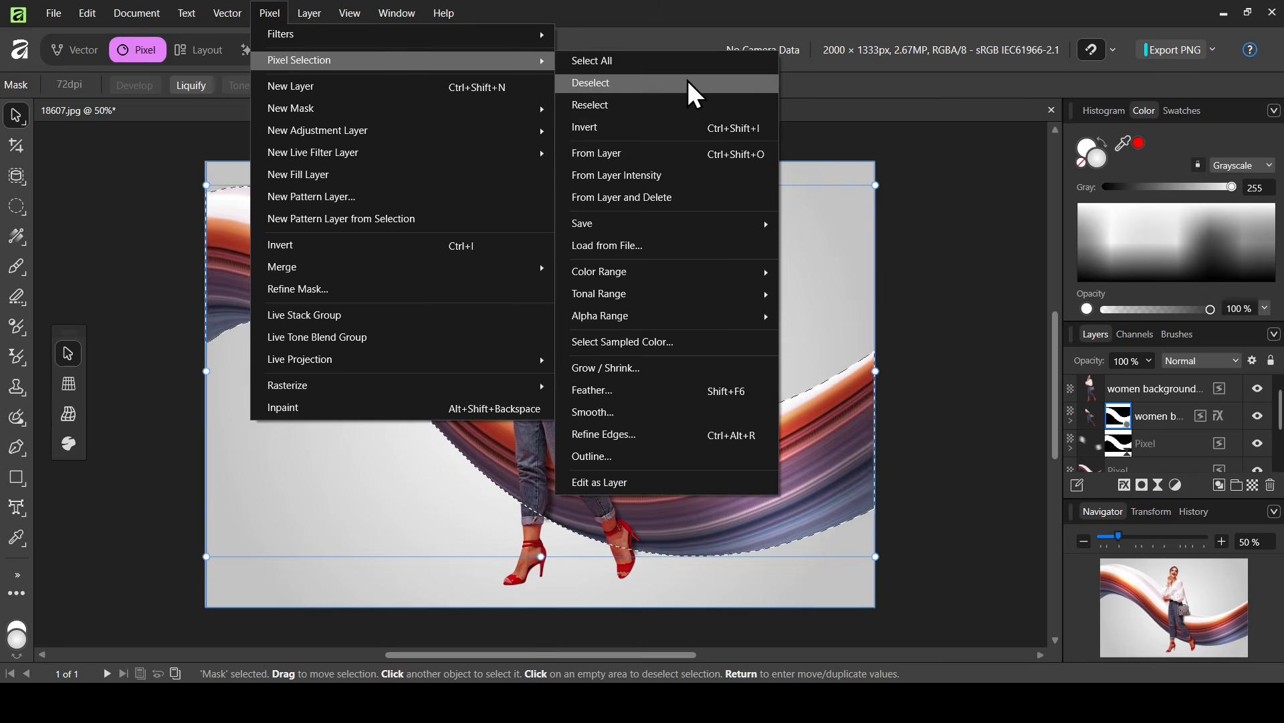
click(687, 81)
click(1093, 418)
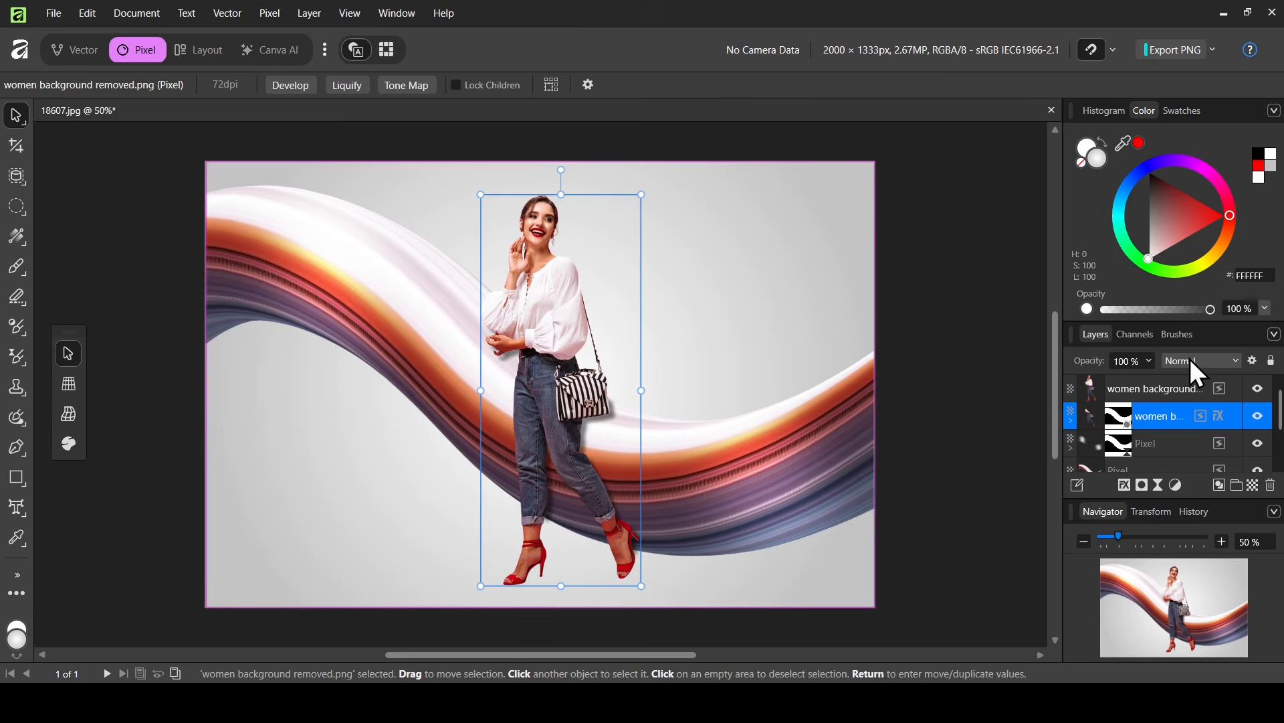